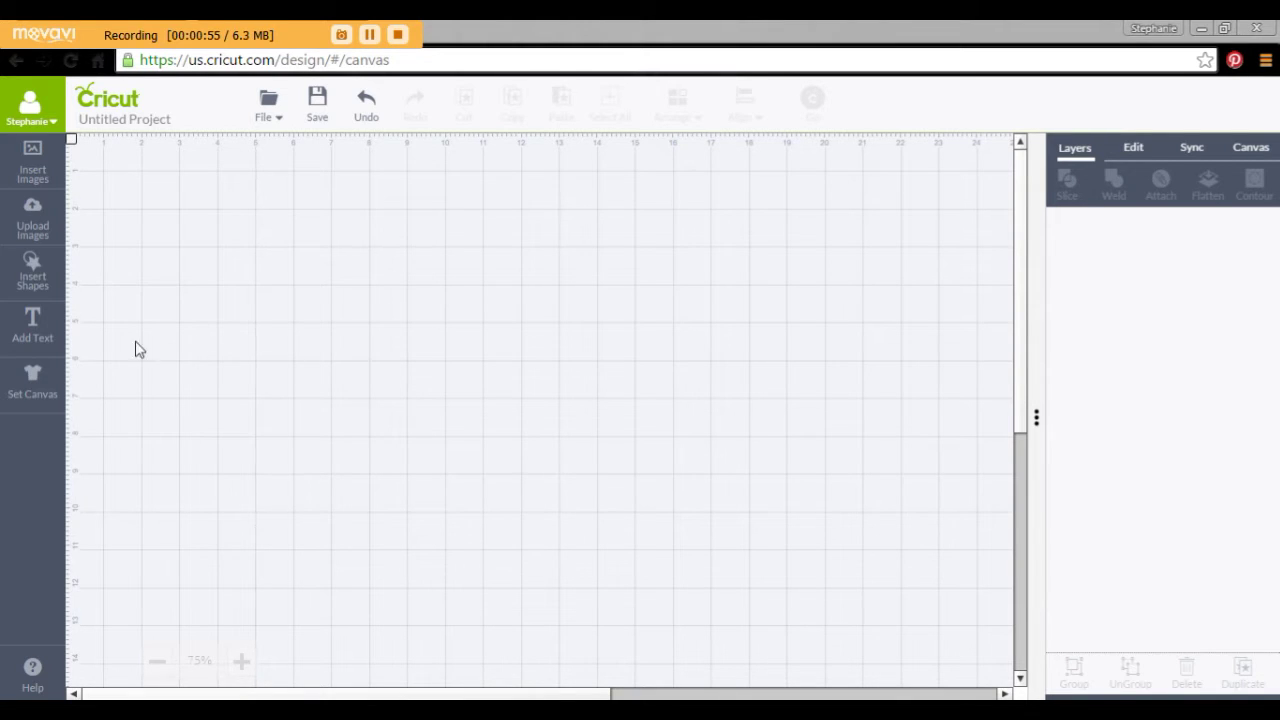
Add the letter "T" as text and enlarge it to about 11.52 by 9.74 in, placed mid-canvas.
click(34, 343)
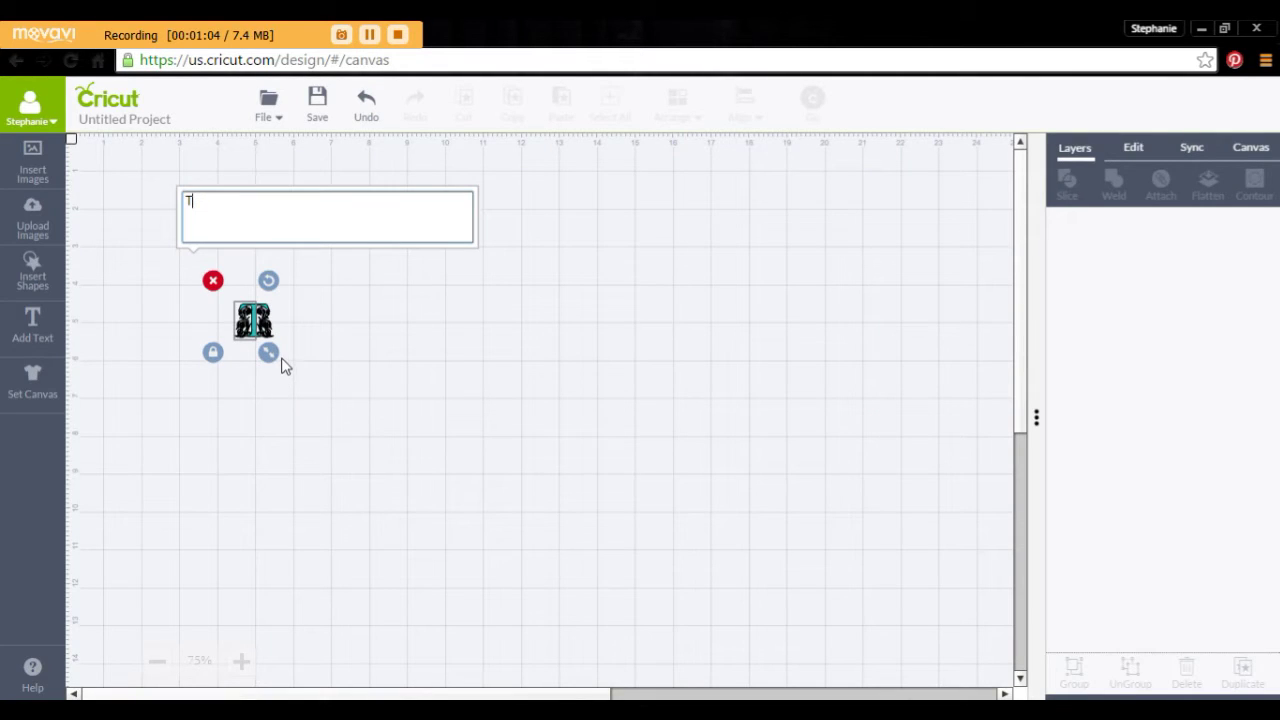
click(1131, 160)
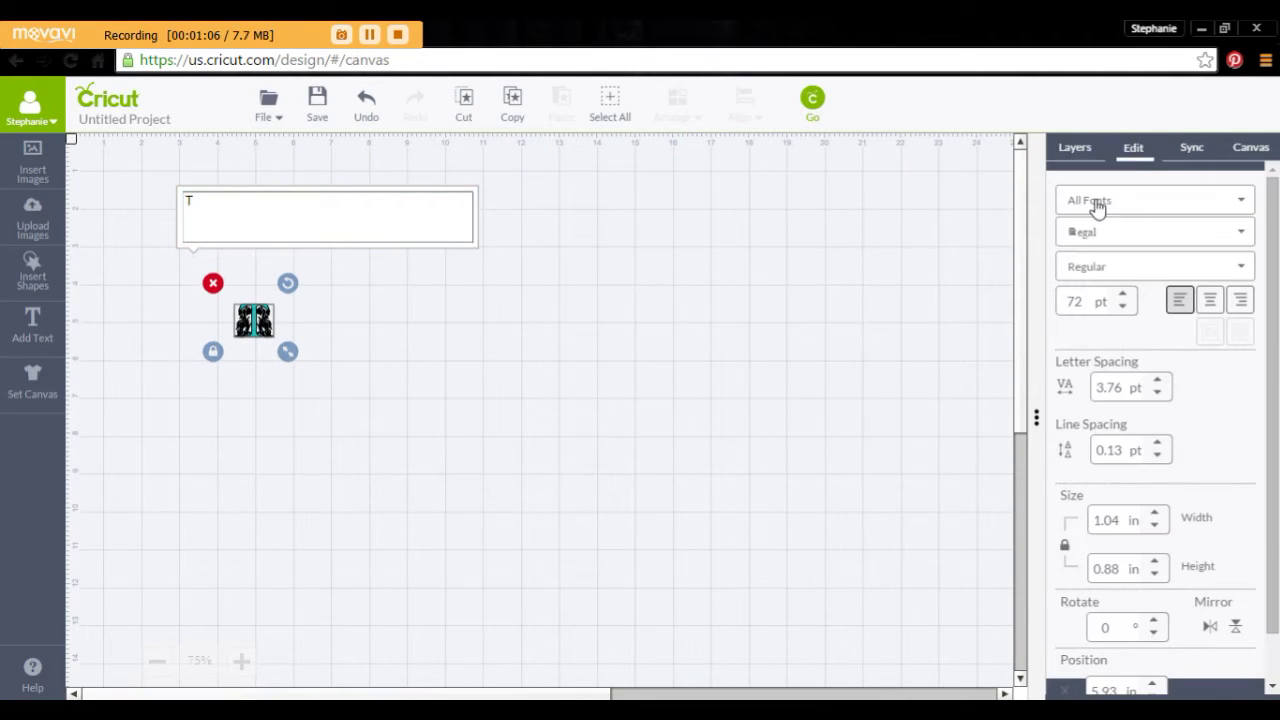
drag(290, 360, 806, 681)
drag(442, 547, 552, 426)
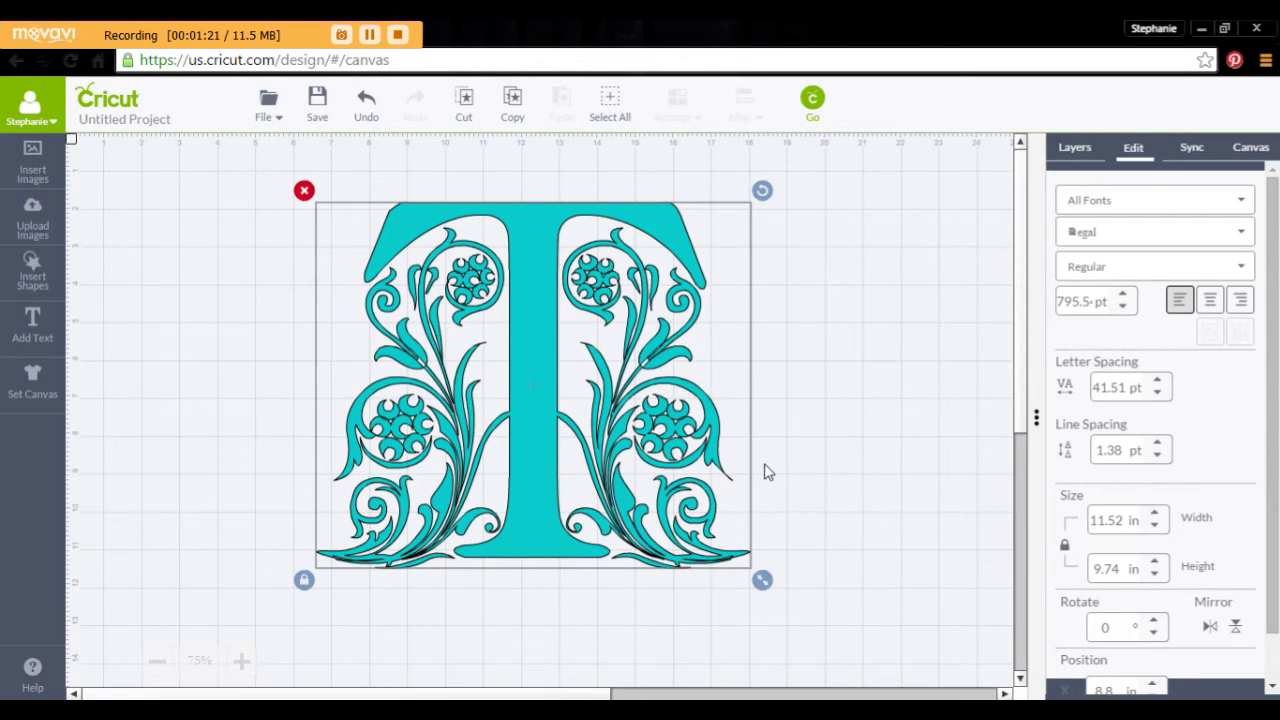
click(795, 523)
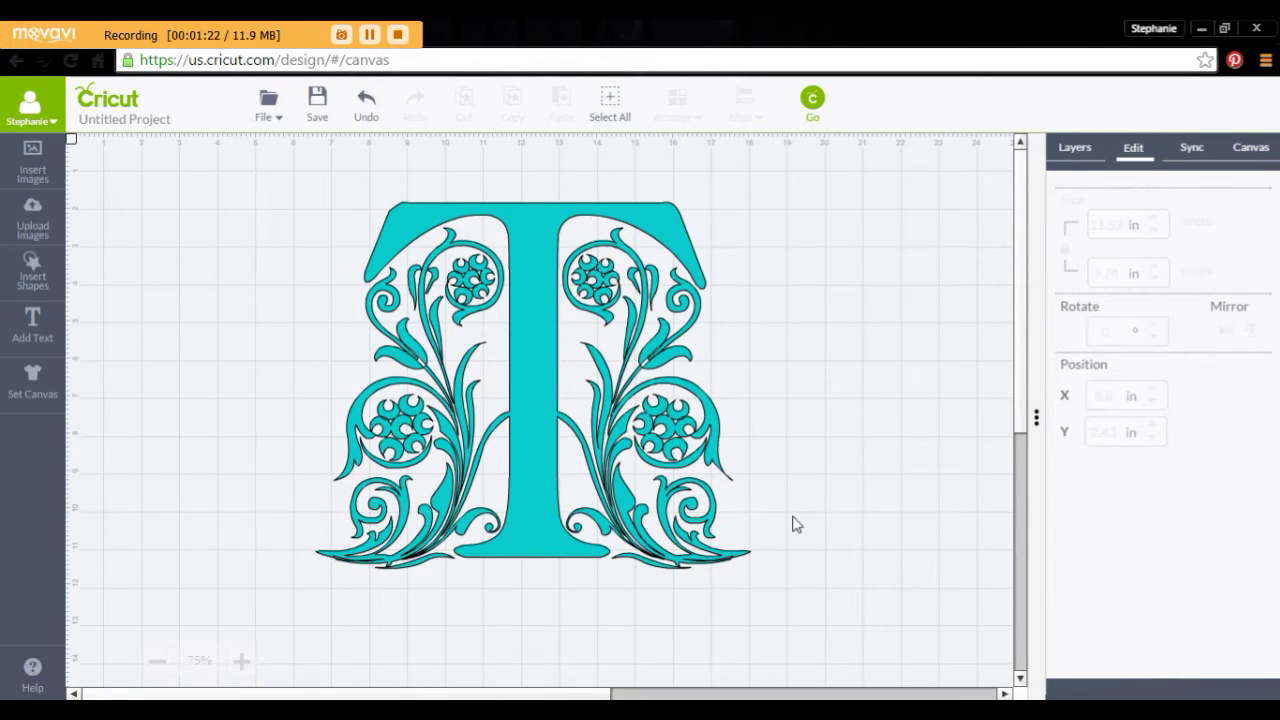
key(ctrl+a)
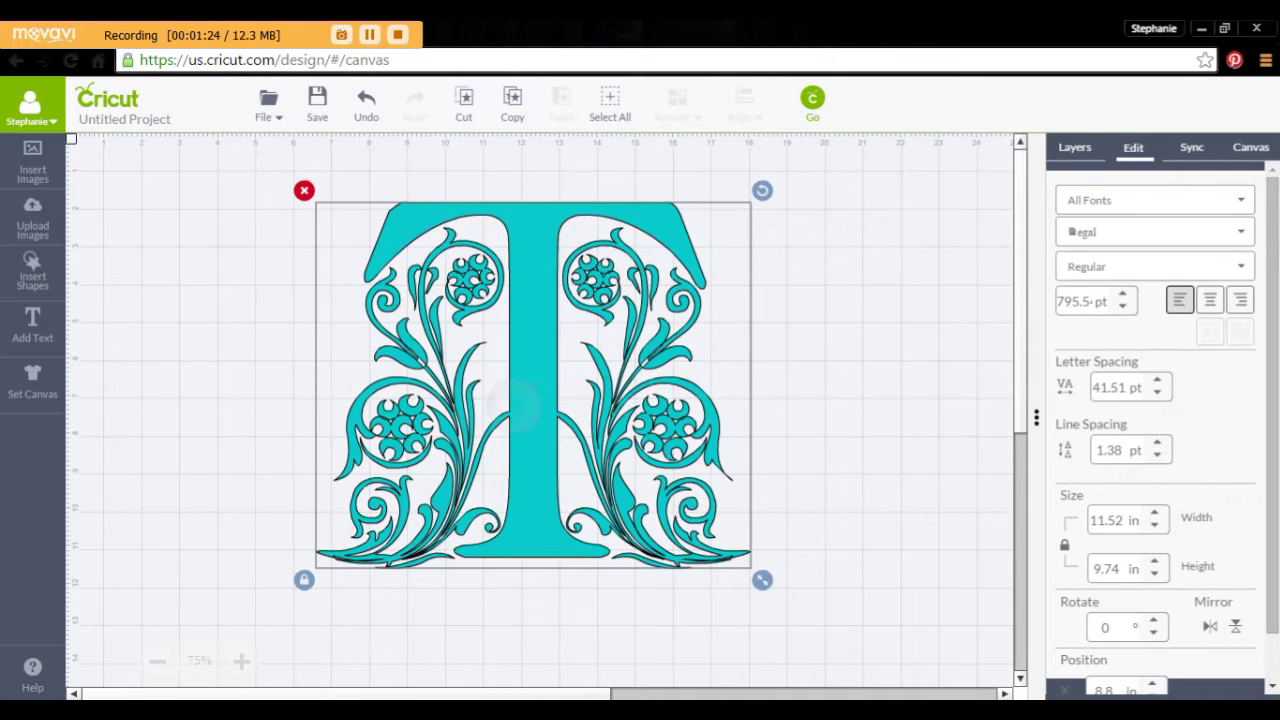
drag(491, 403, 481, 463)
click(774, 446)
click(534, 453)
drag(534, 453, 517, 394)
click(236, 449)
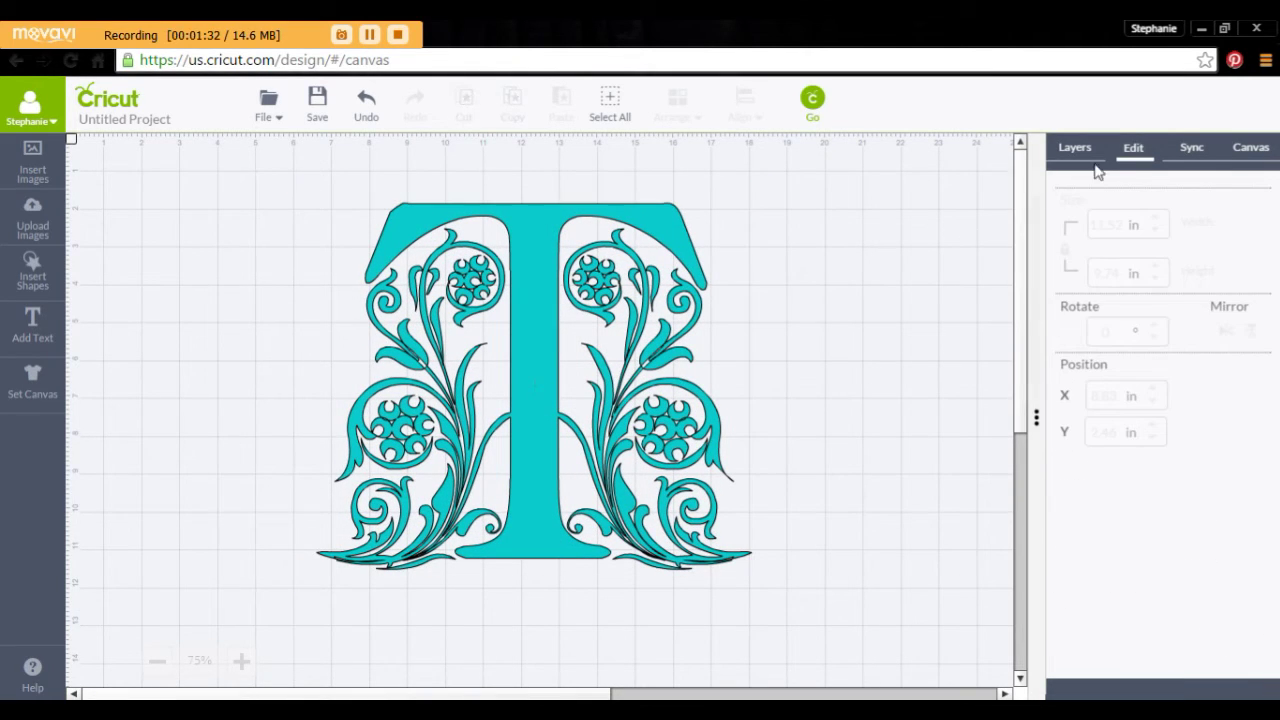
Insert a square, unlock its proportions and stretch it into a wide bar across the middle of the letter T.
click(1075, 152)
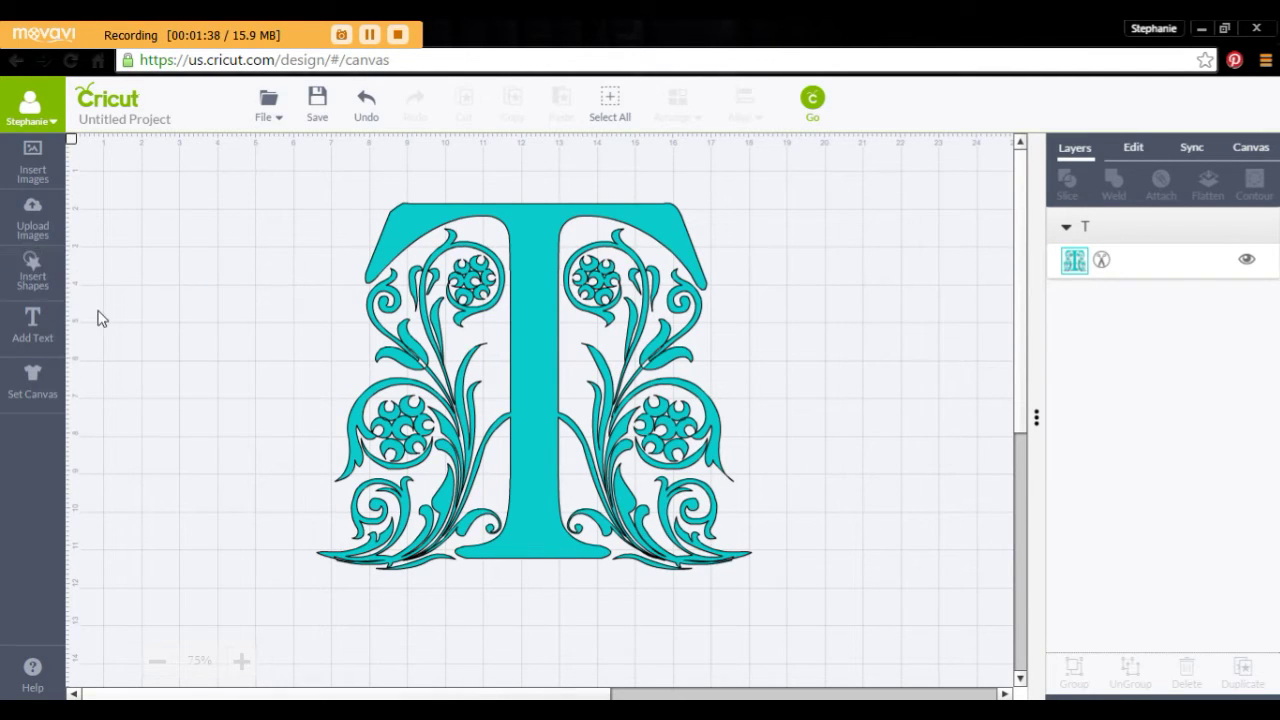
click(40, 285)
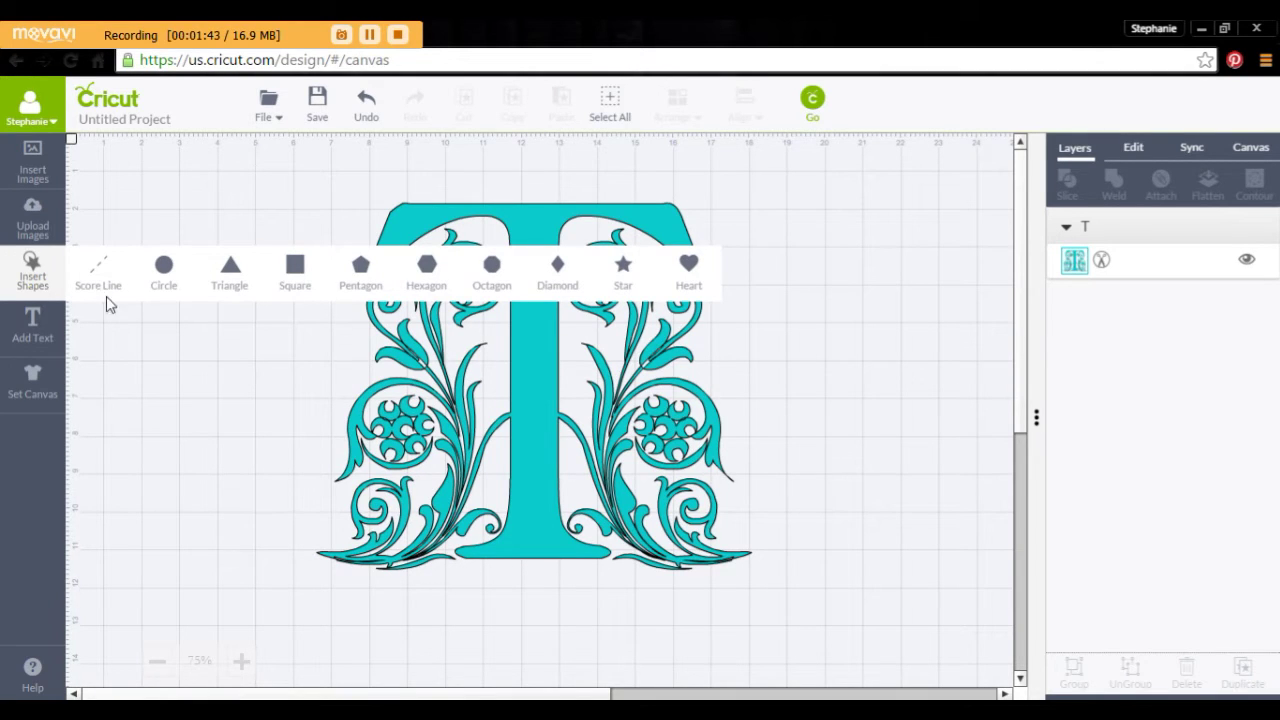
click(292, 281)
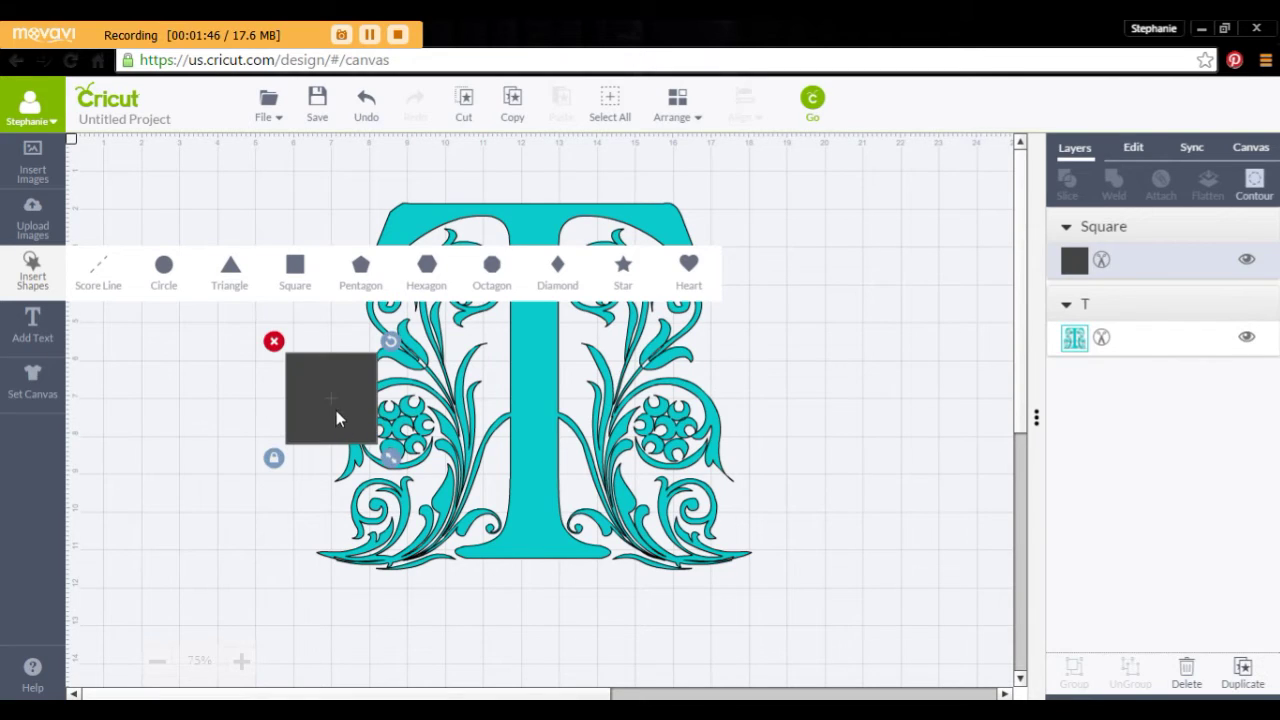
drag(352, 404, 251, 400)
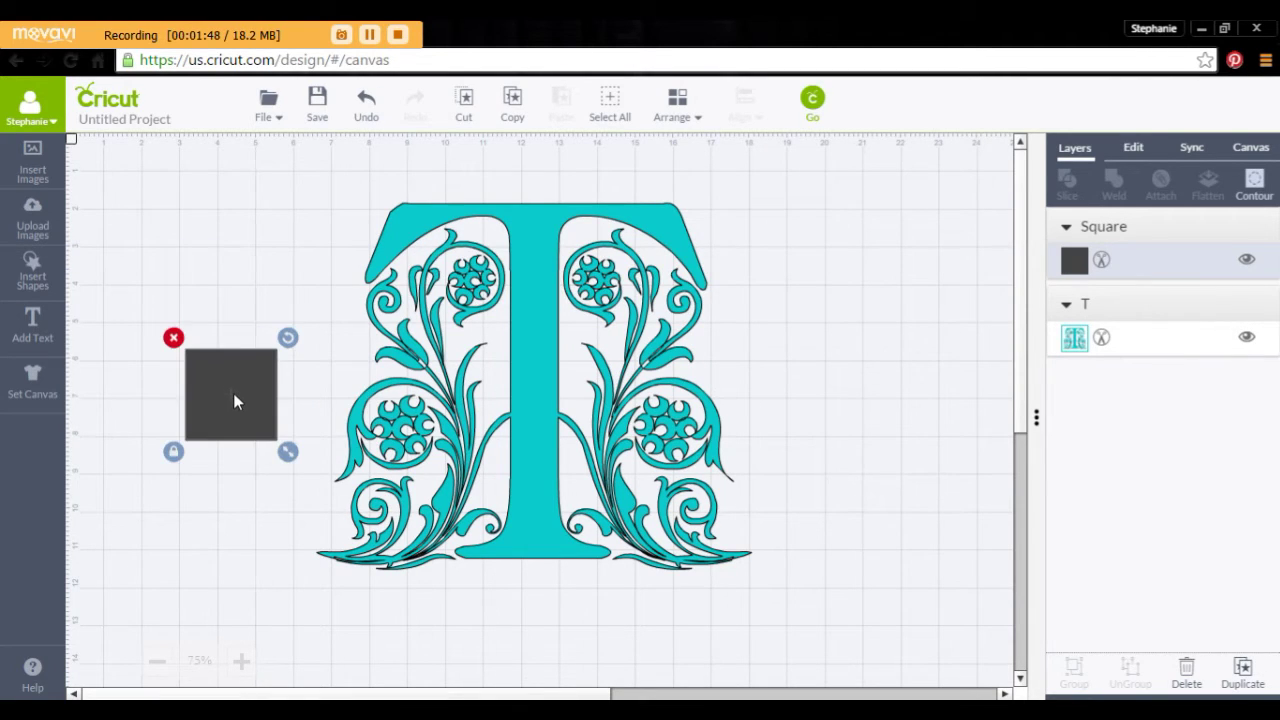
click(173, 452)
drag(288, 452, 803, 440)
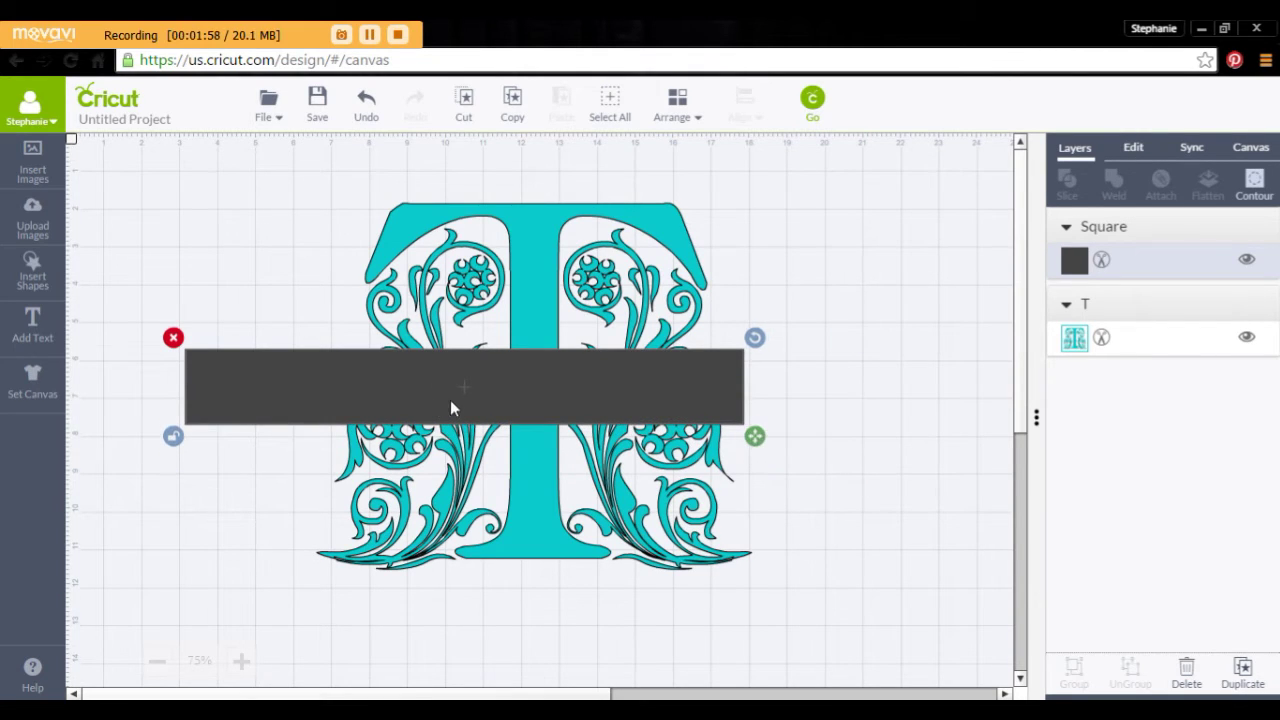
drag(497, 408, 498, 402)
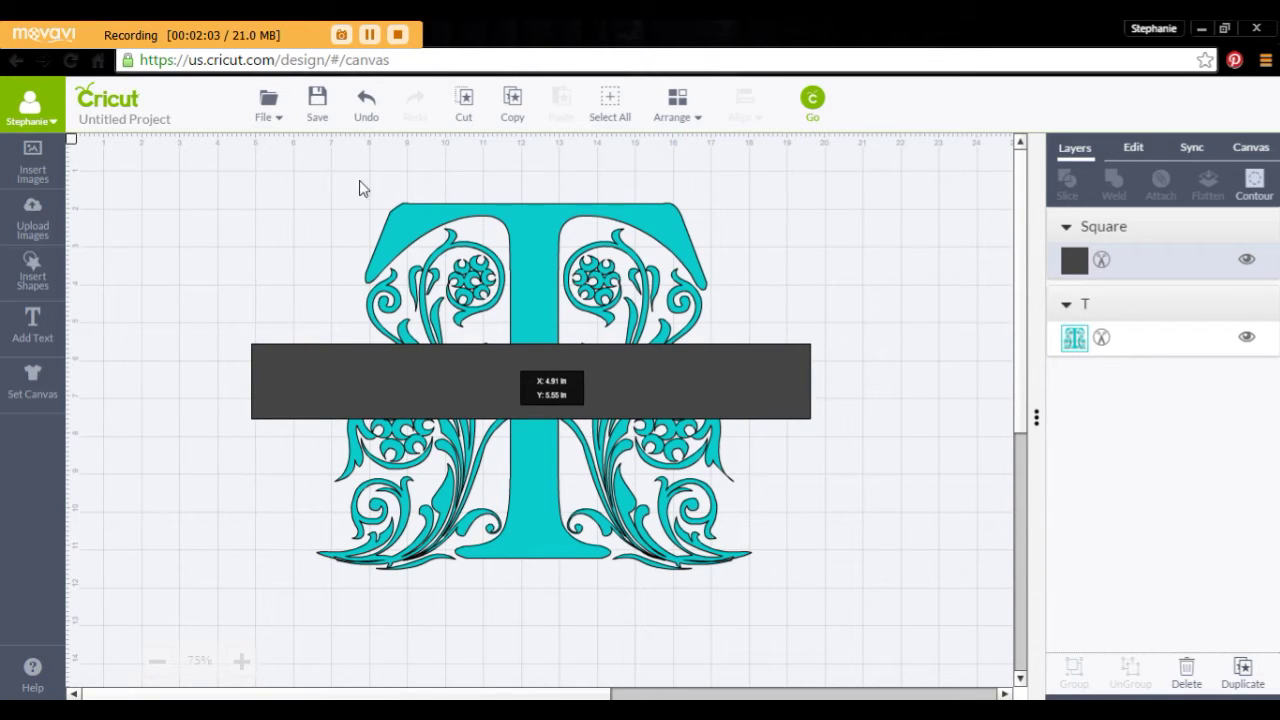
Center the wide bar and the letter T on each other, and slice them.
click(598, 131)
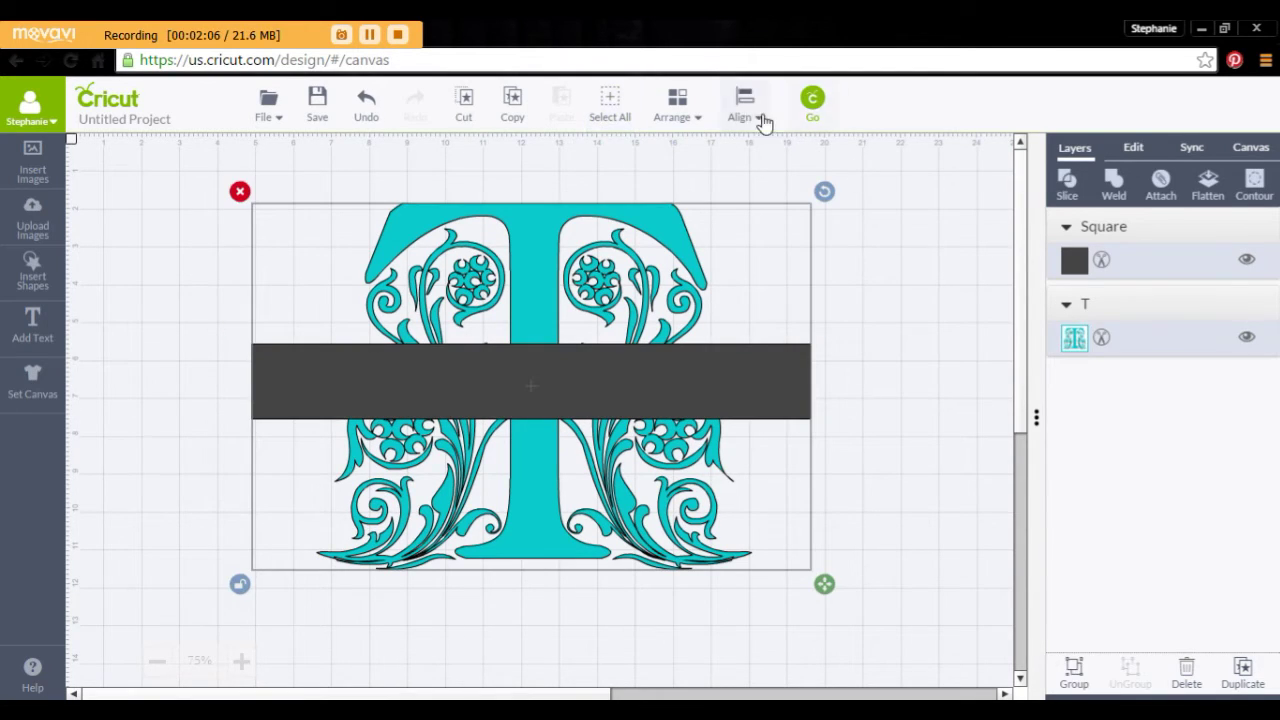
click(749, 123)
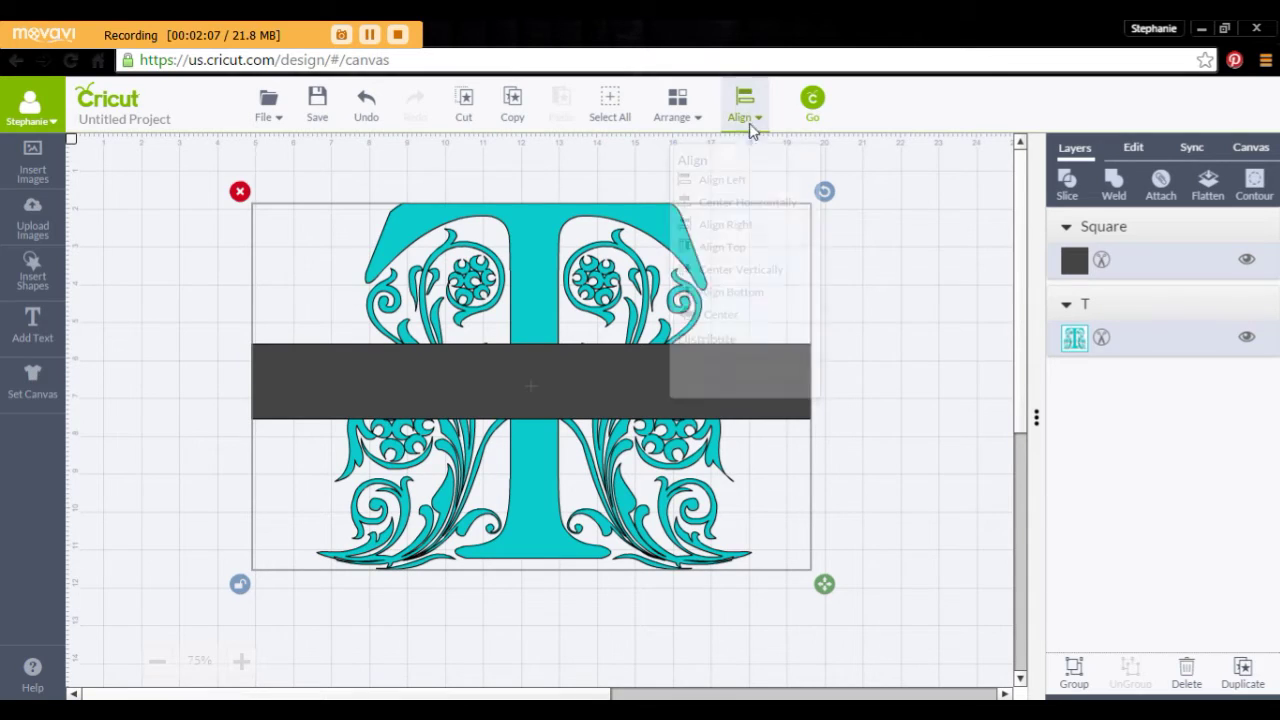
click(718, 316)
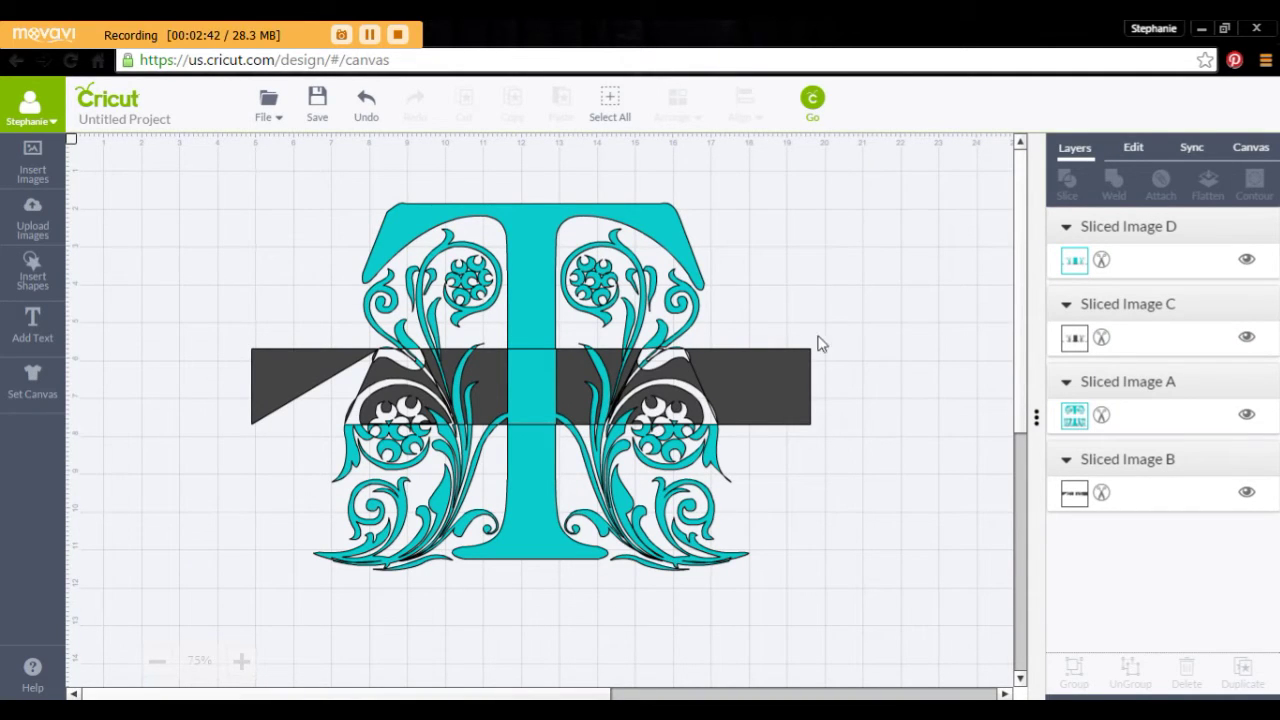
Delete the layers Sliced Image D, C and B, and shift the remaining split letter slightly.
click(1118, 258)
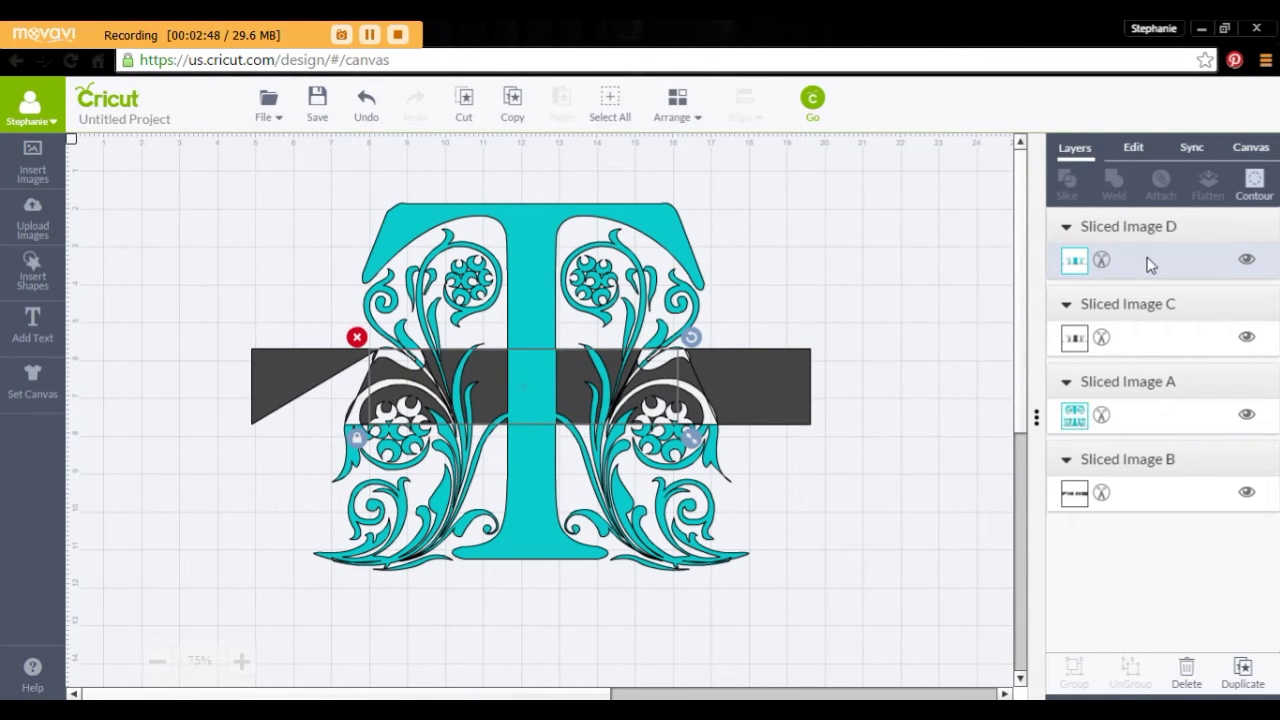
key(Delete)
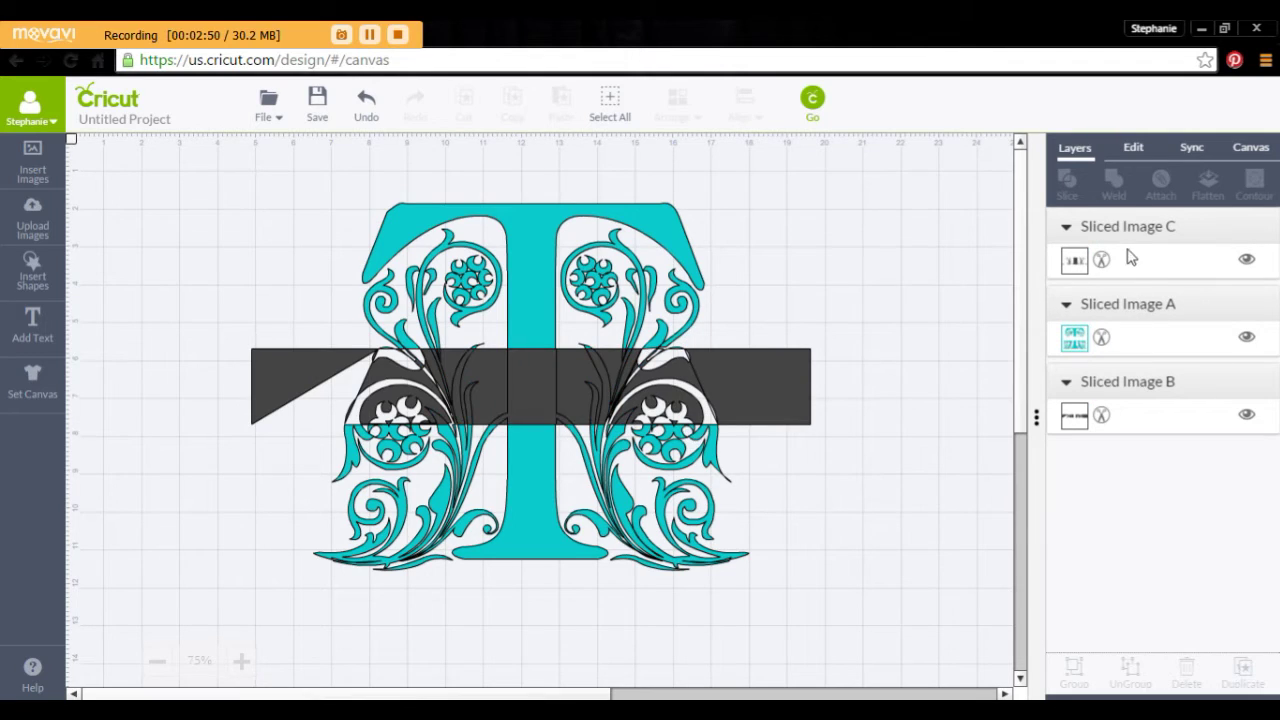
click(1127, 258)
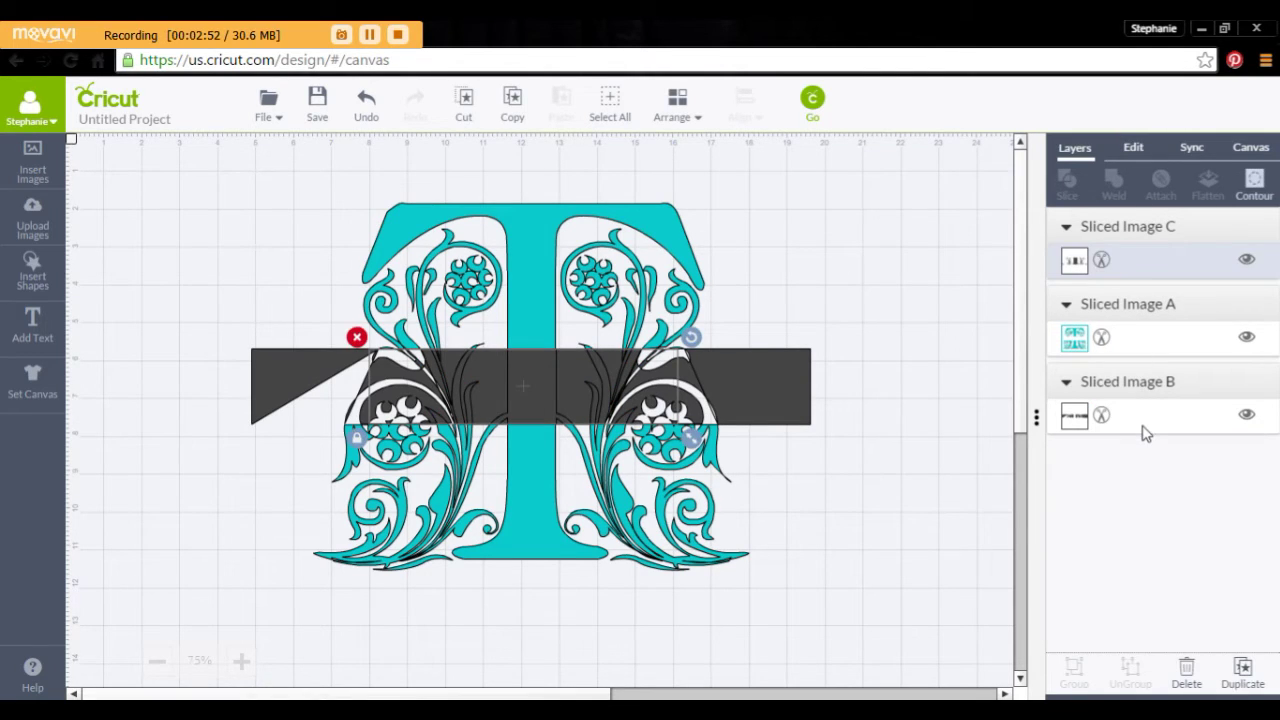
key(Delete)
click(1121, 352)
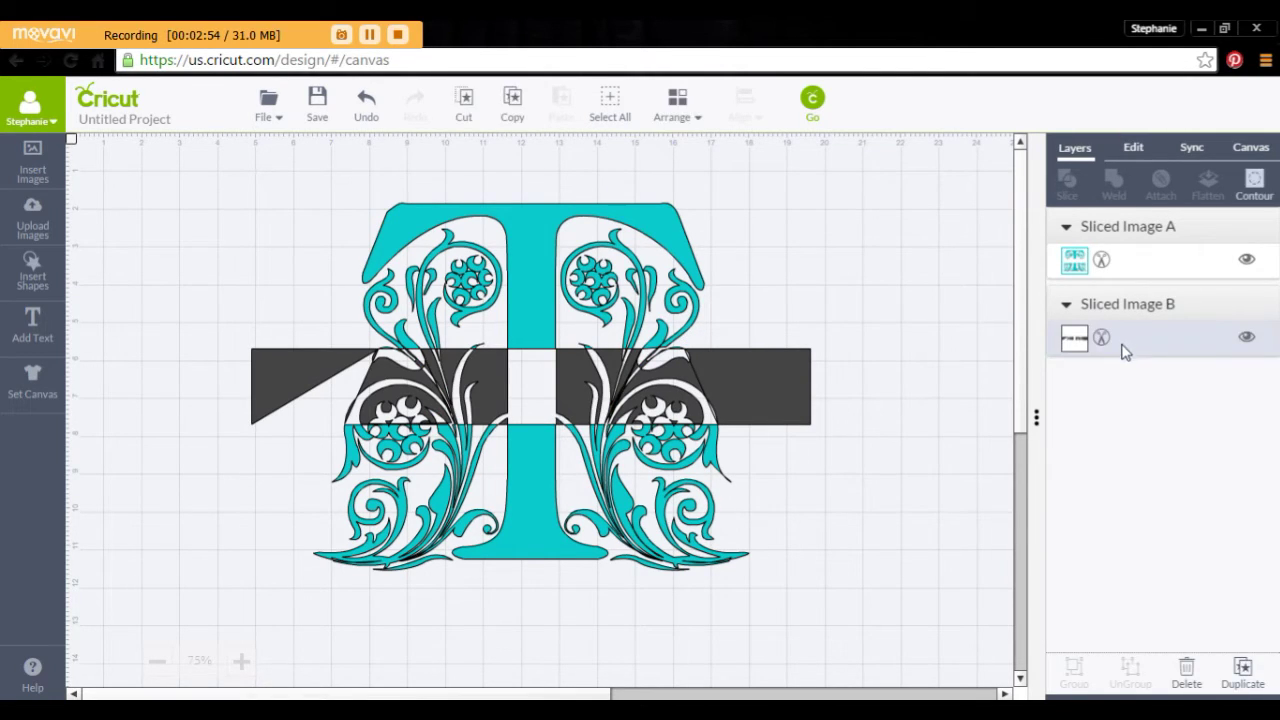
key(Delete)
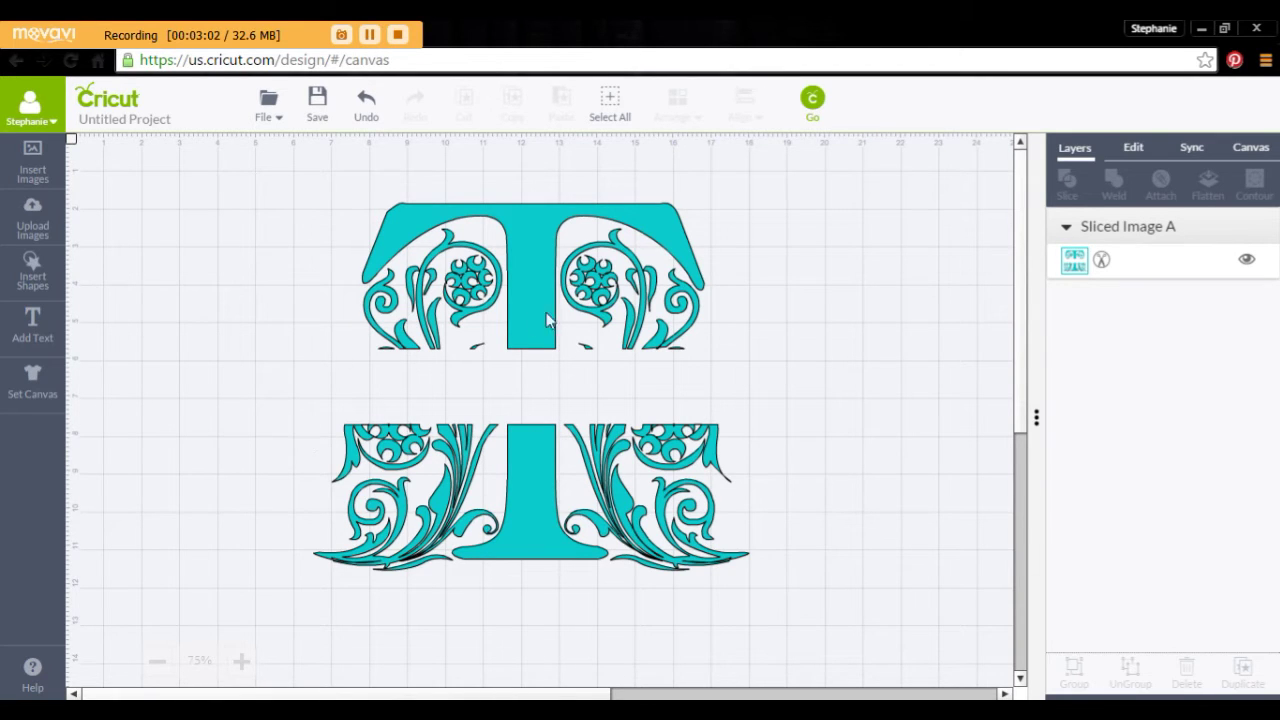
drag(520, 570, 526, 498)
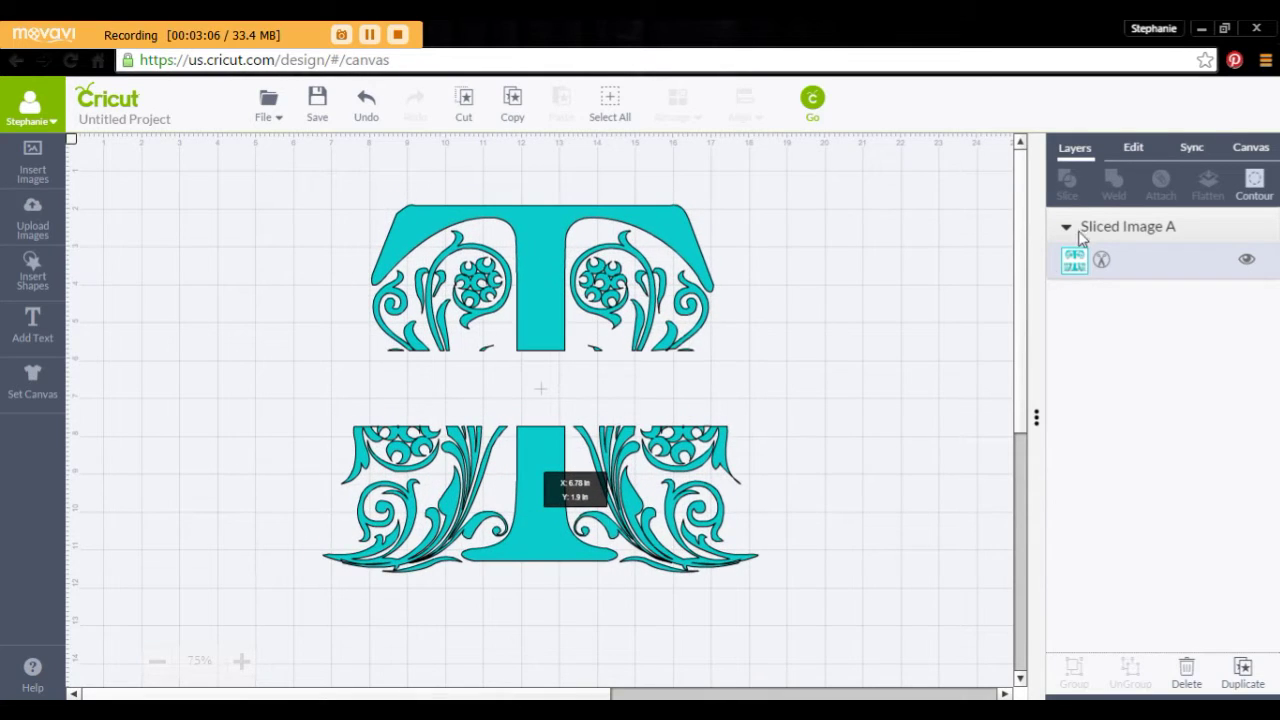
click(740, 393)
Insert another square, unlock its proportions and stretch it into a thin bar along the lower edge of the T's upper half.
click(30, 287)
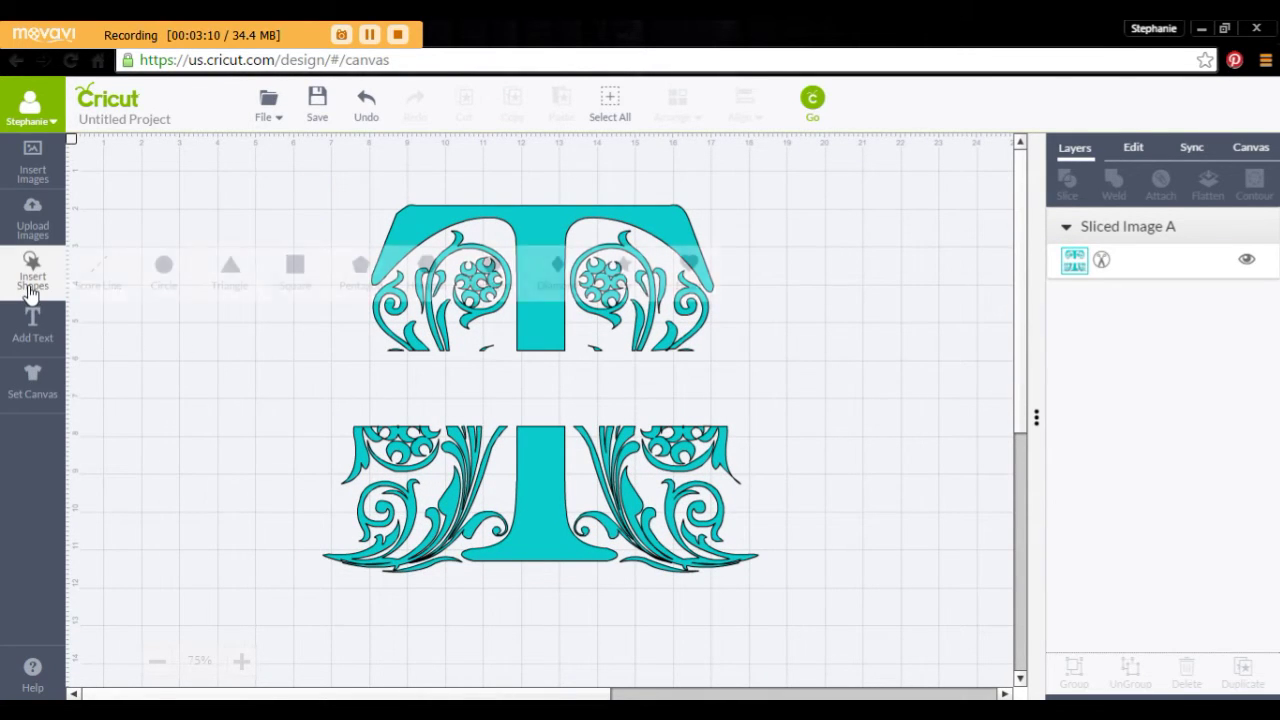
click(294, 270)
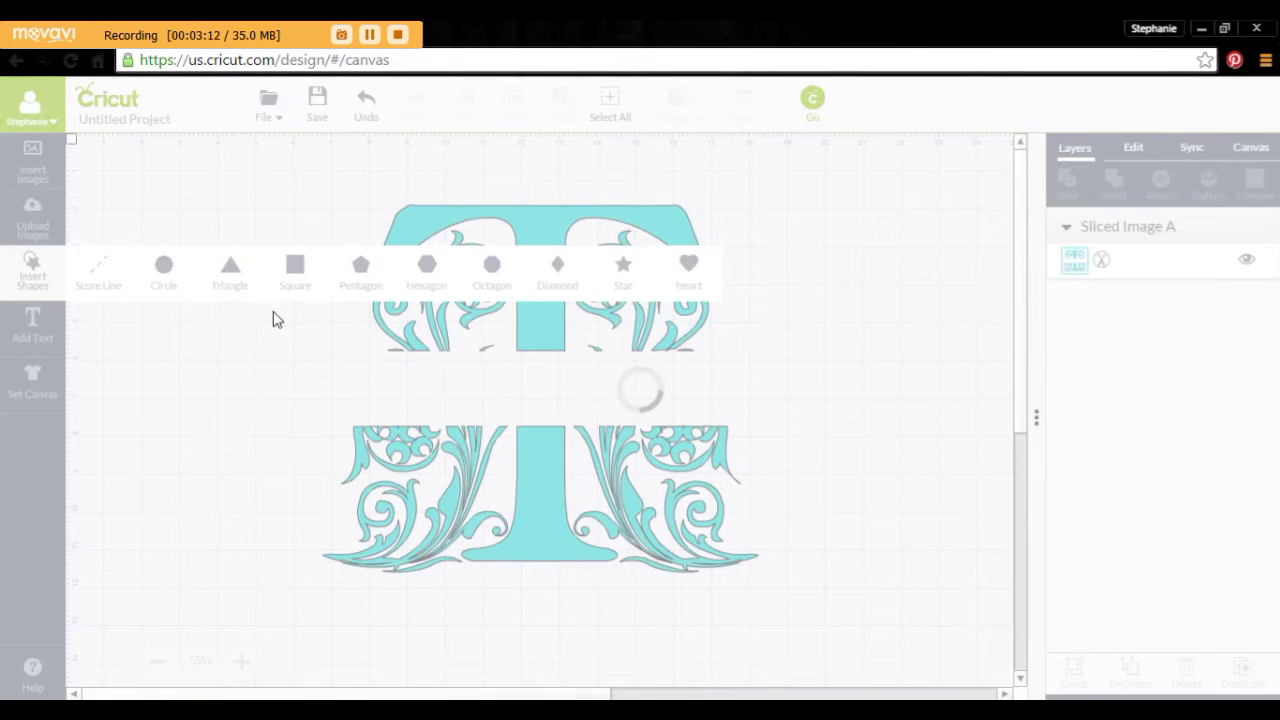
drag(315, 398, 230, 343)
drag(217, 393, 217, 393)
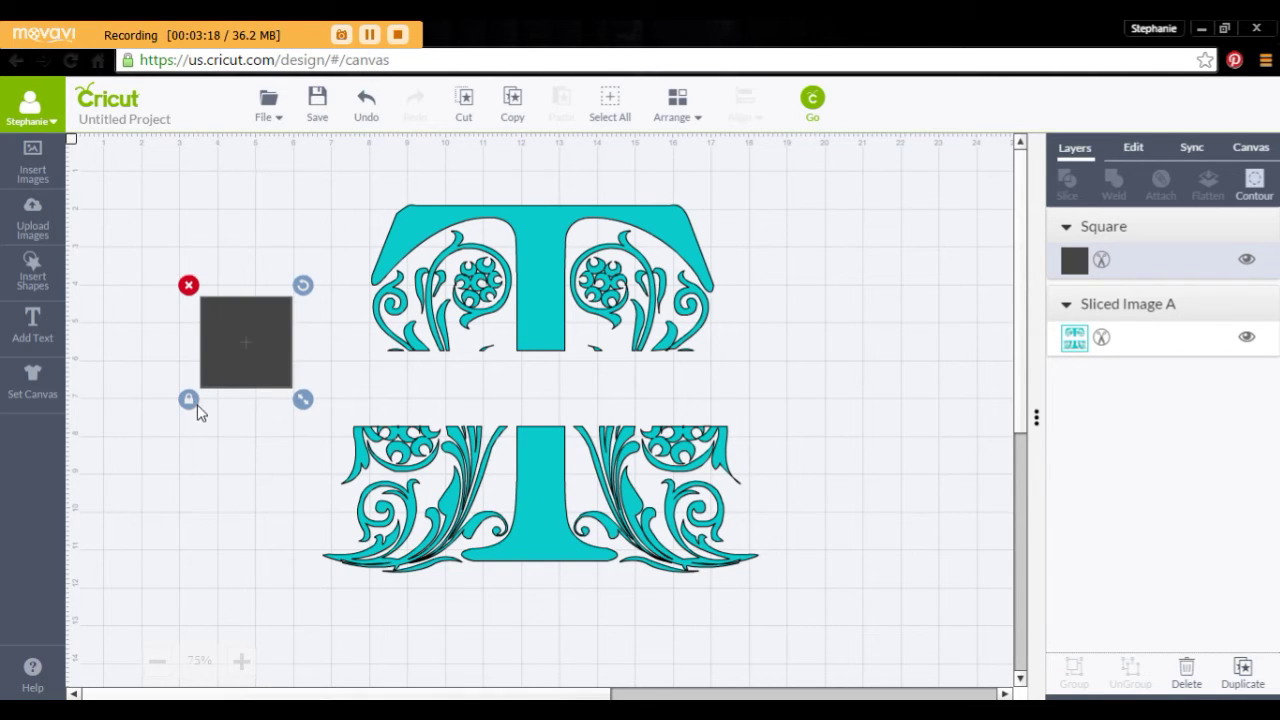
drag(303, 399, 882, 318)
drag(752, 313, 797, 372)
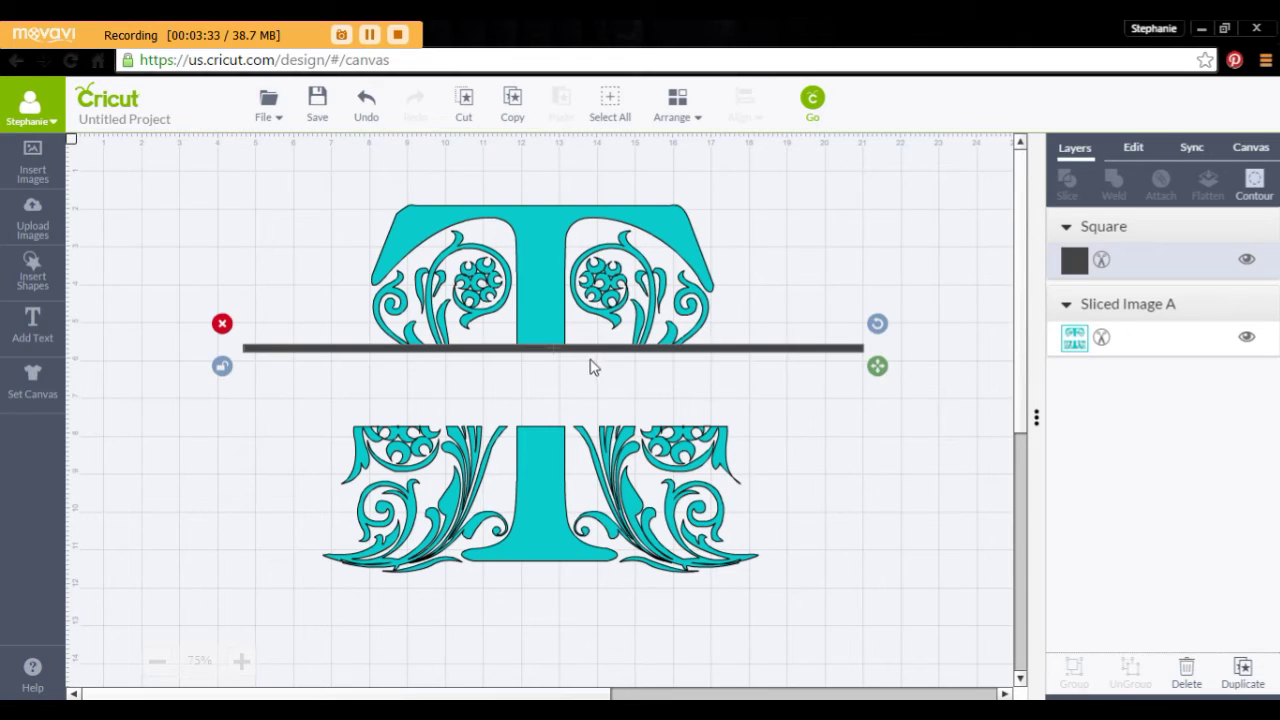
Shorten the thin bar and reposition it at about X 5.85 in, Y 5.53 in under the T's upper half.
drag(876, 371, 750, 378)
drag(553, 357, 590, 358)
mouse_move(590, 355)
mouse_down()
mouse_move(592, 378)
mouse_move(593, 356)
mouse_up()
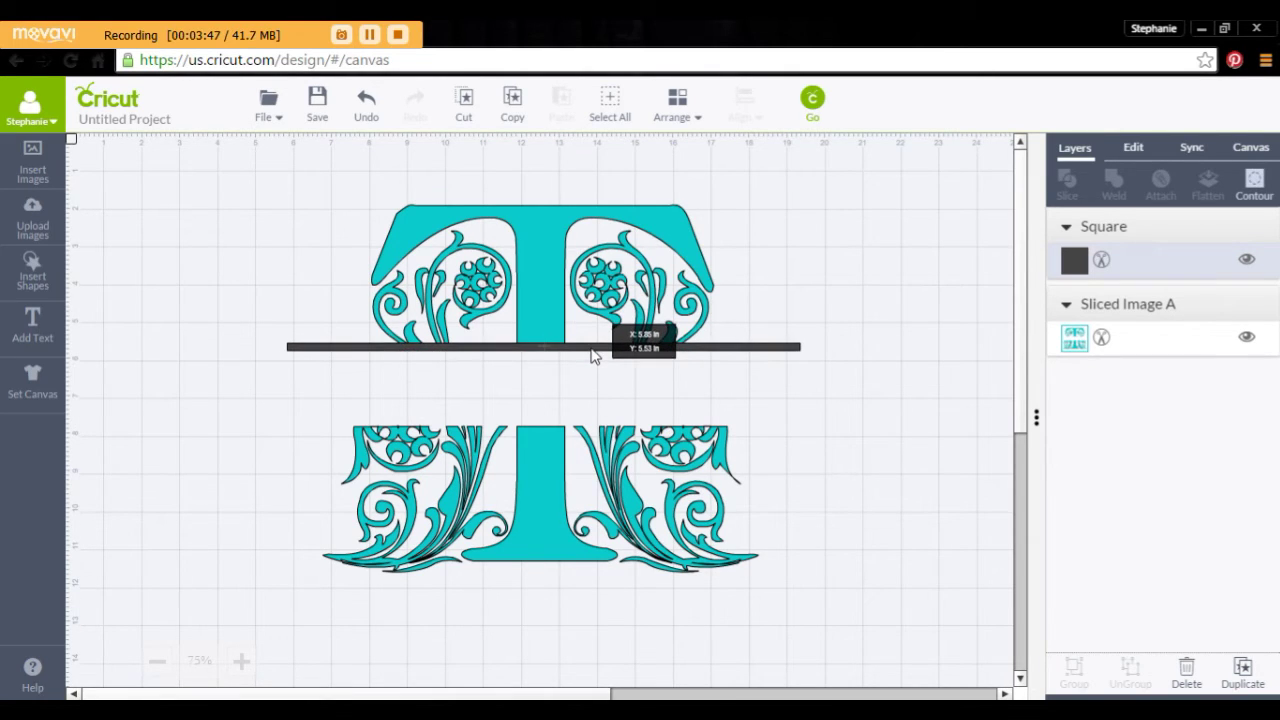
drag(688, 370, 688, 370)
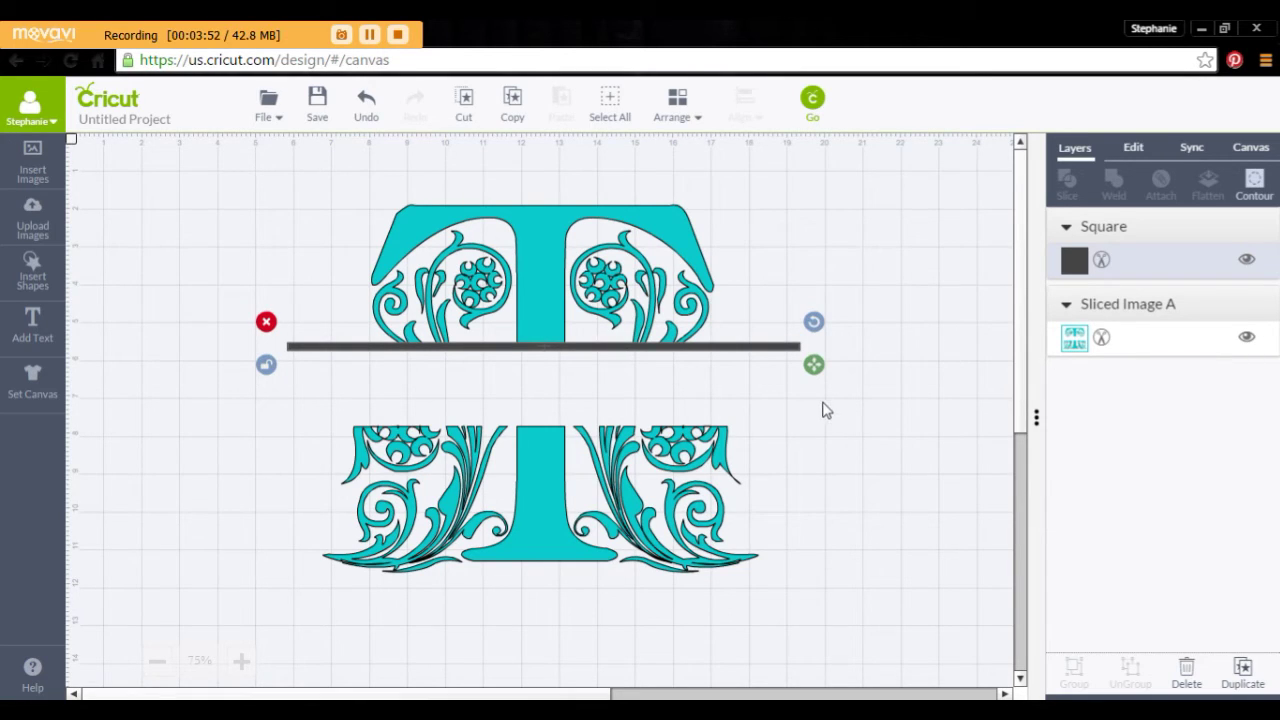
Duplicate the thin bar and place the copy along the upper edge of the T's lower half.
click(438, 354)
click(302, 348)
click(1240, 668)
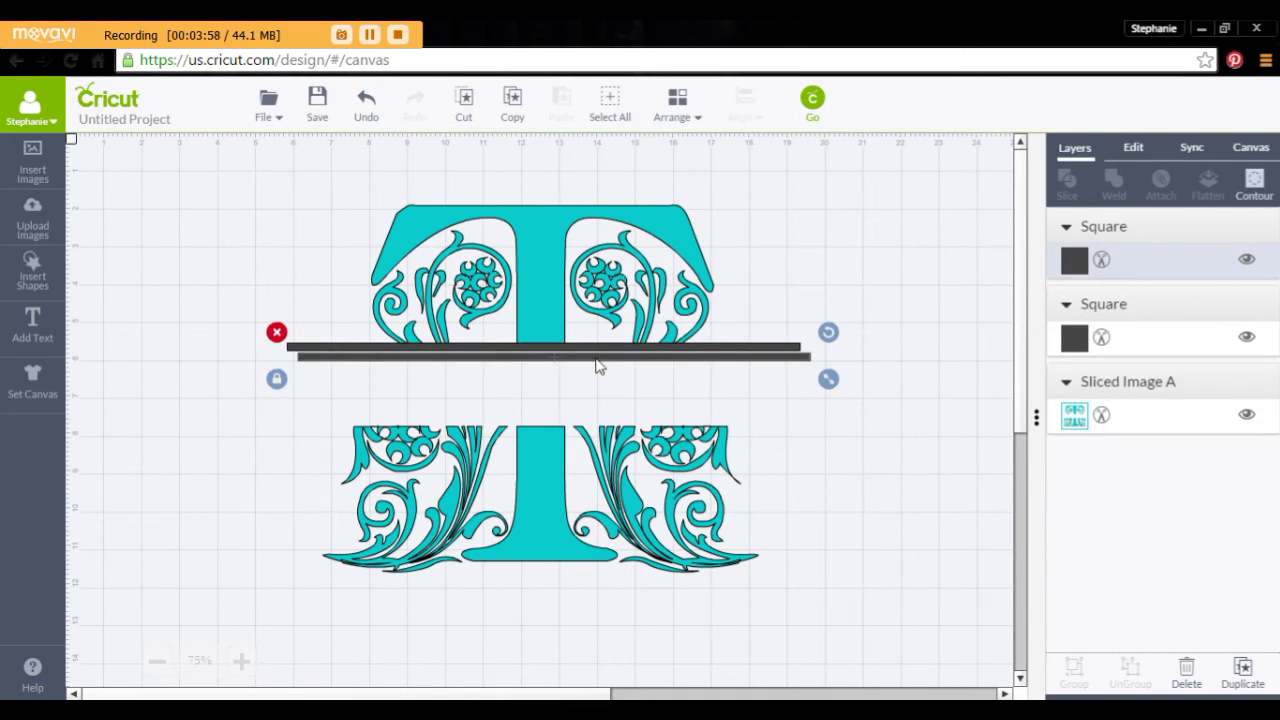
drag(587, 375, 577, 426)
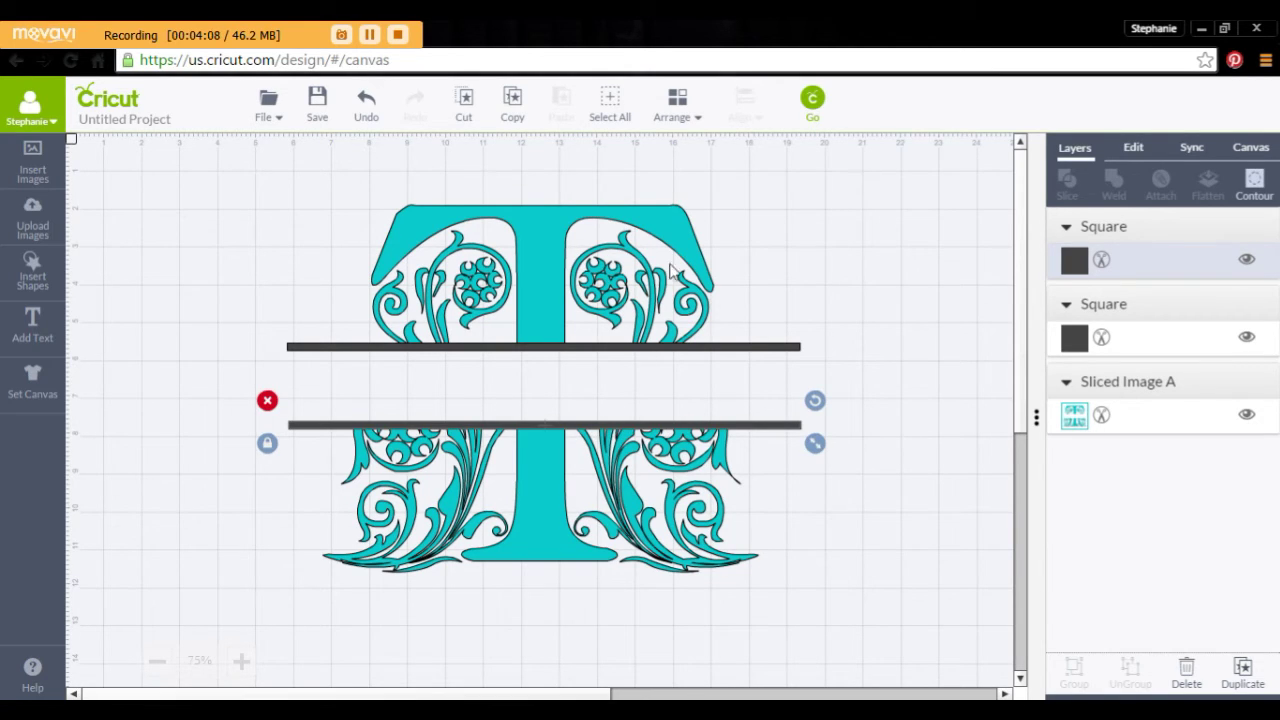
Center both thin bars and the split letter T horizontally on each other.
click(679, 118)
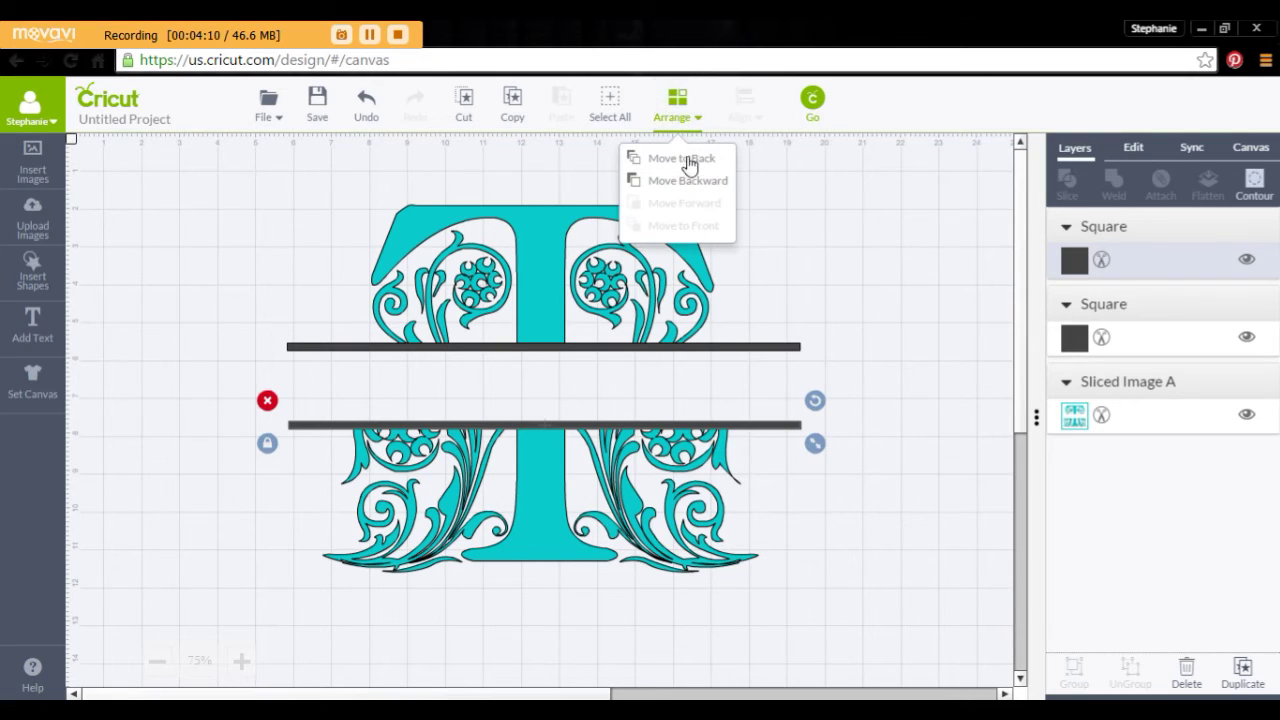
click(599, 119)
click(735, 120)
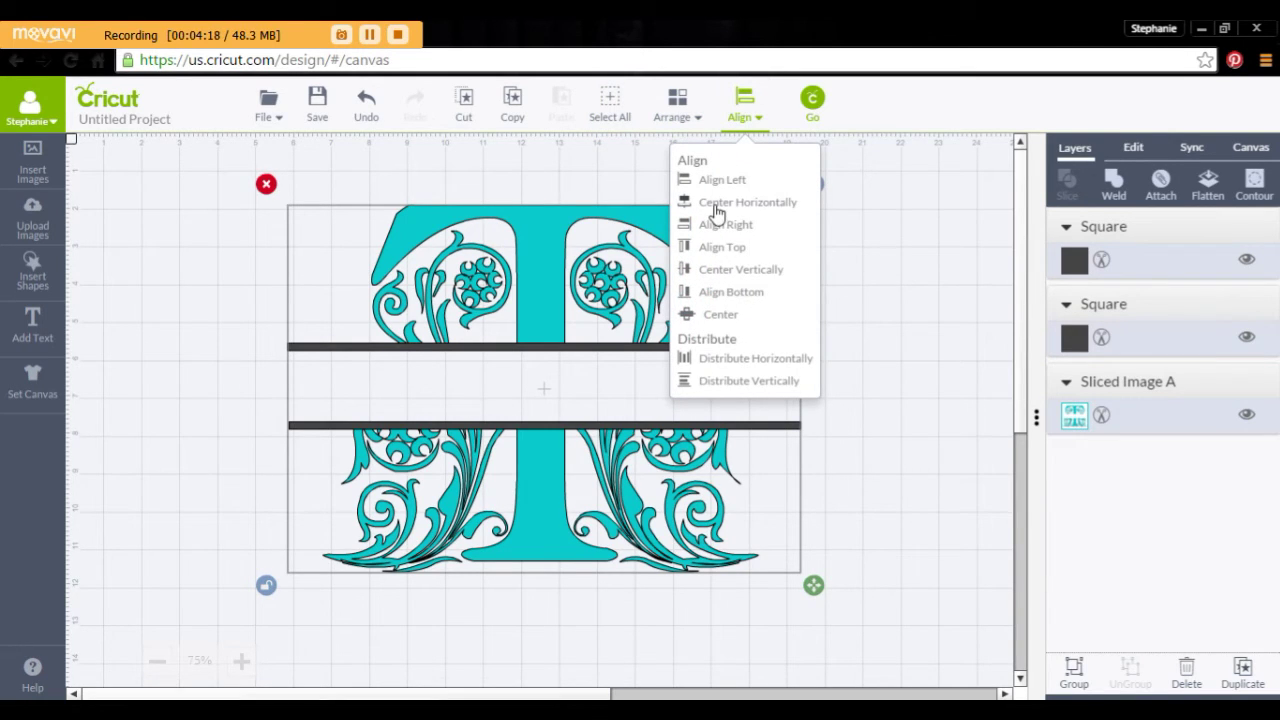
click(715, 205)
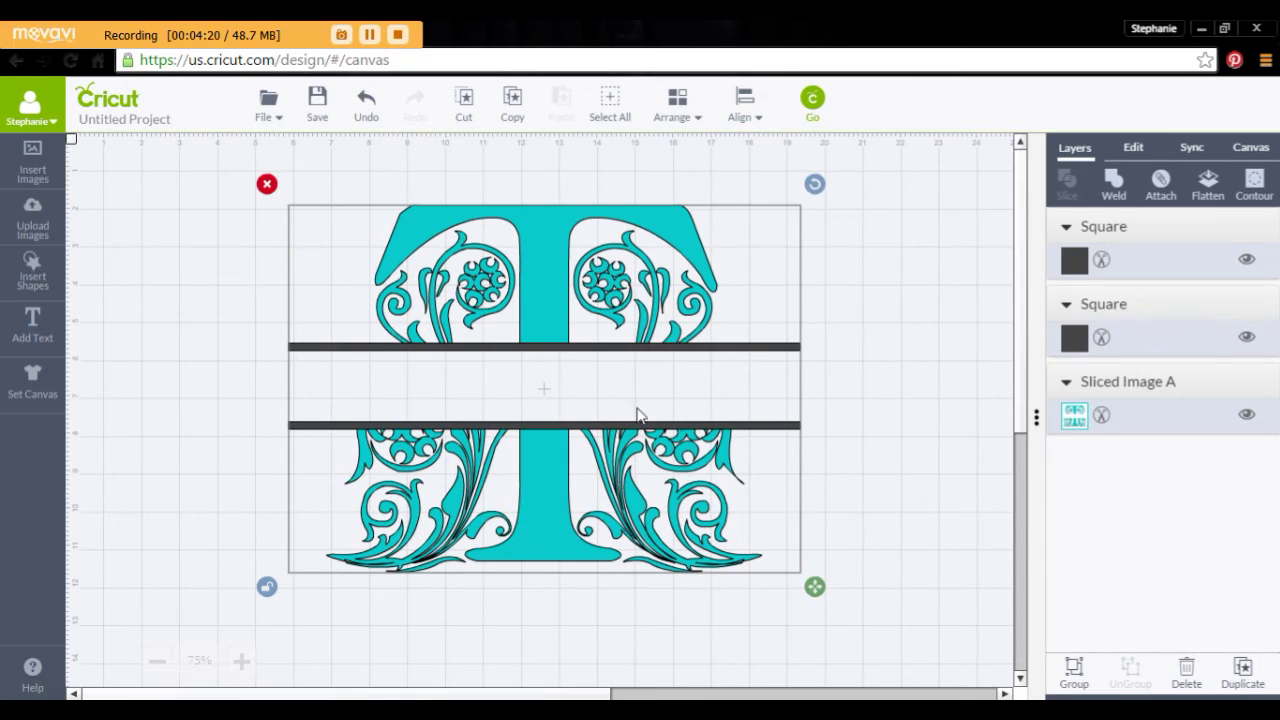
Weld both thin bars and the split letter T into one image.
click(885, 430)
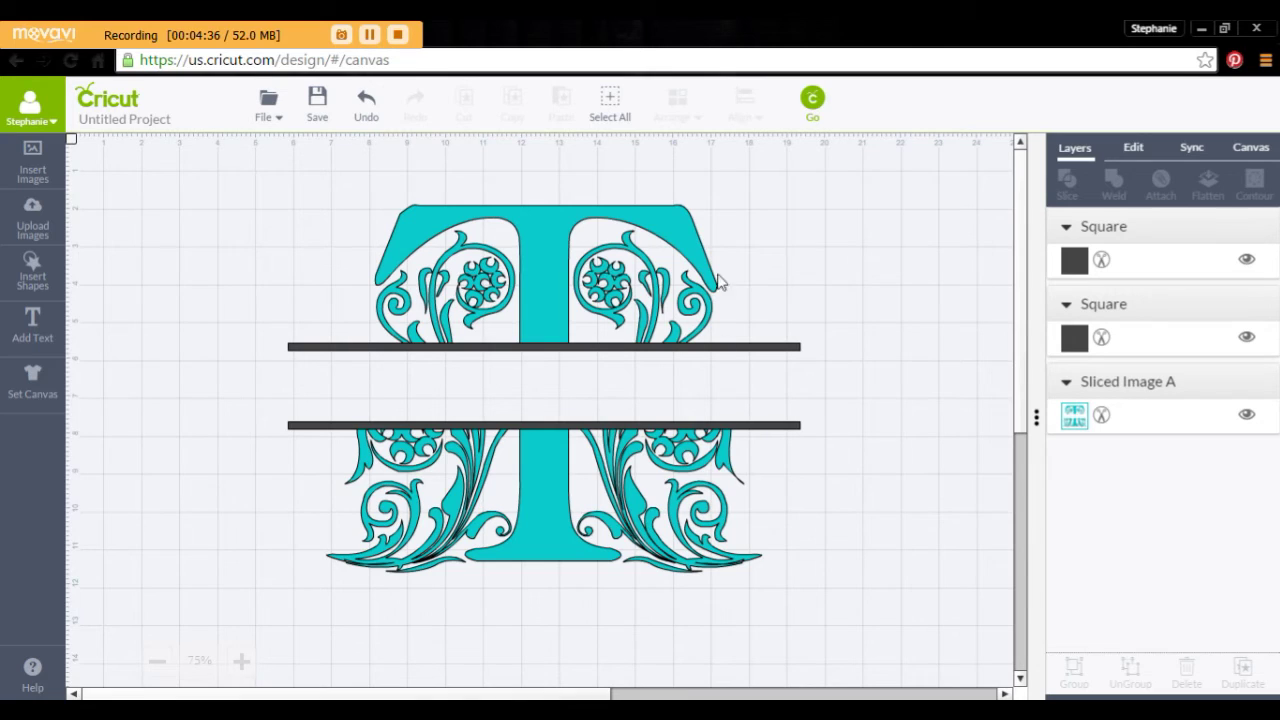
click(612, 119)
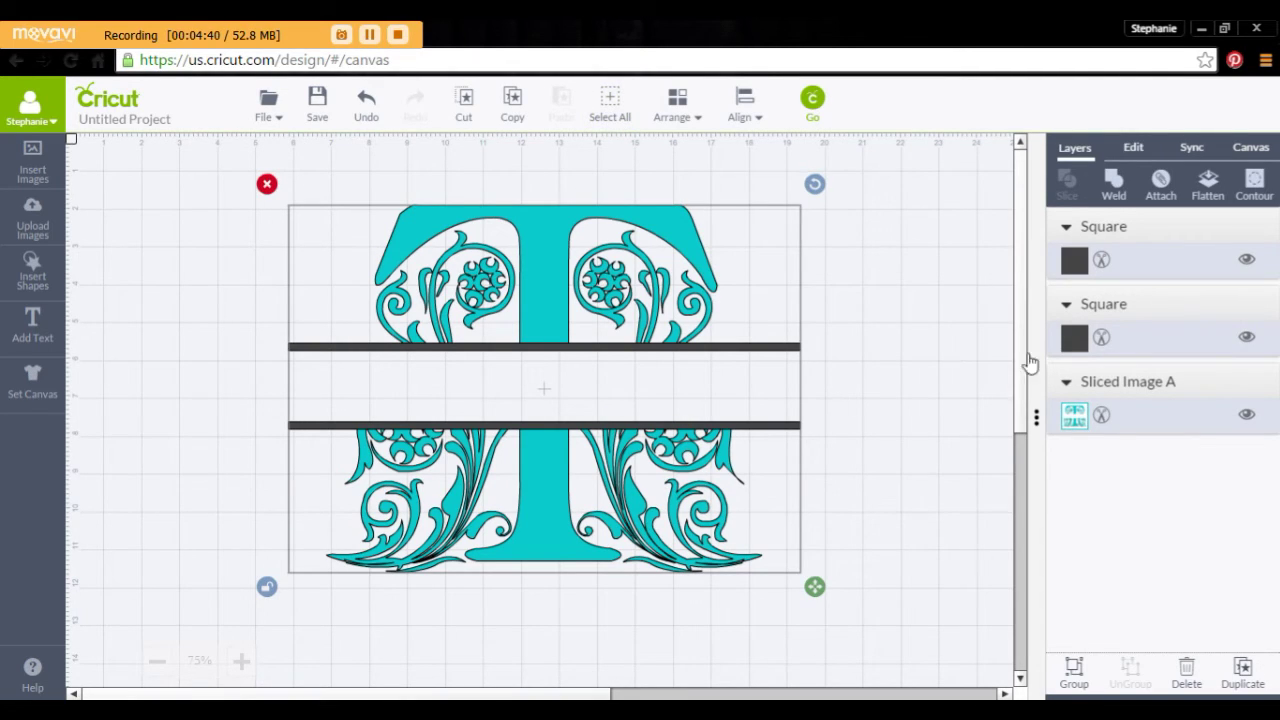
click(1112, 190)
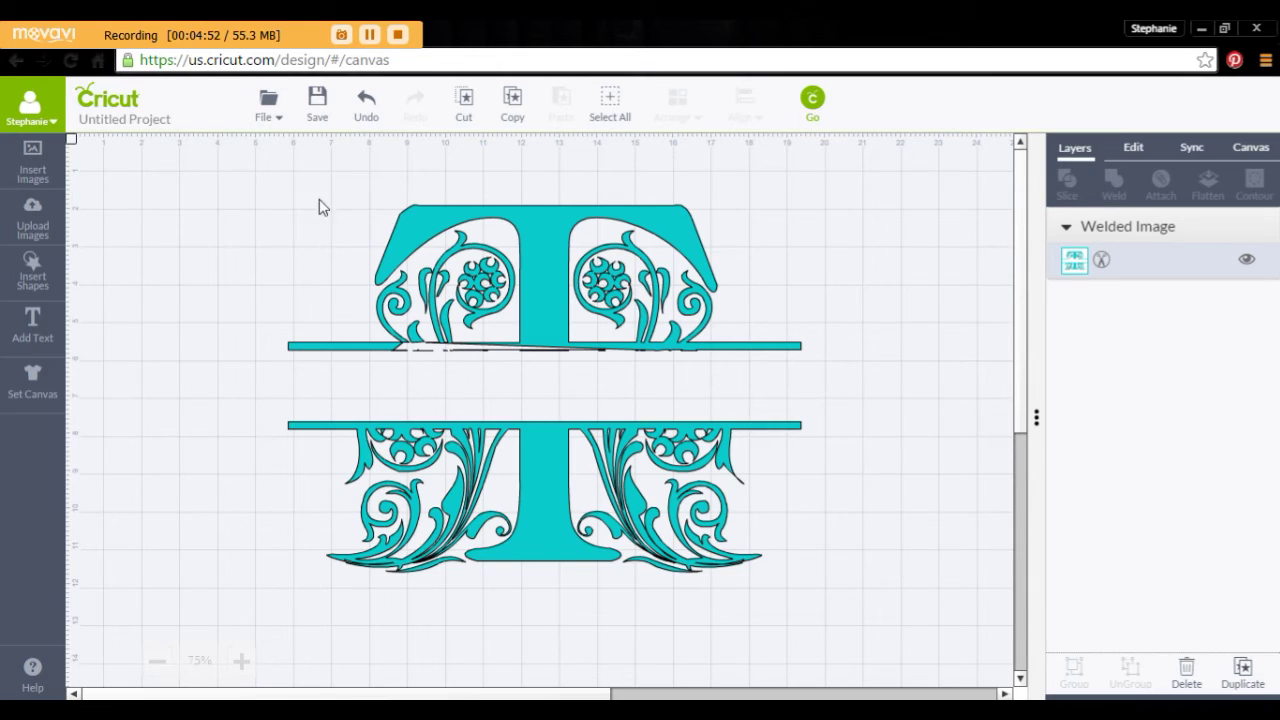
Undo the weld and nudge the upper thin bar slightly down under the T's upper half.
click(364, 106)
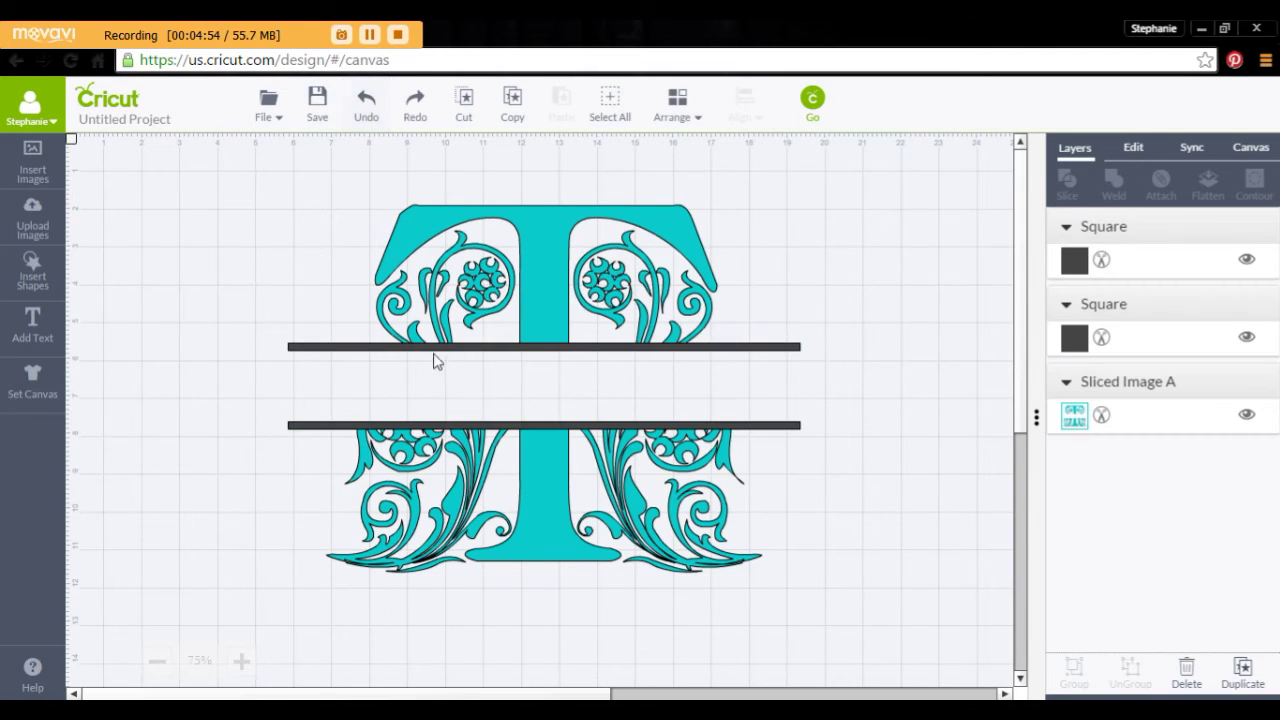
click(503, 349)
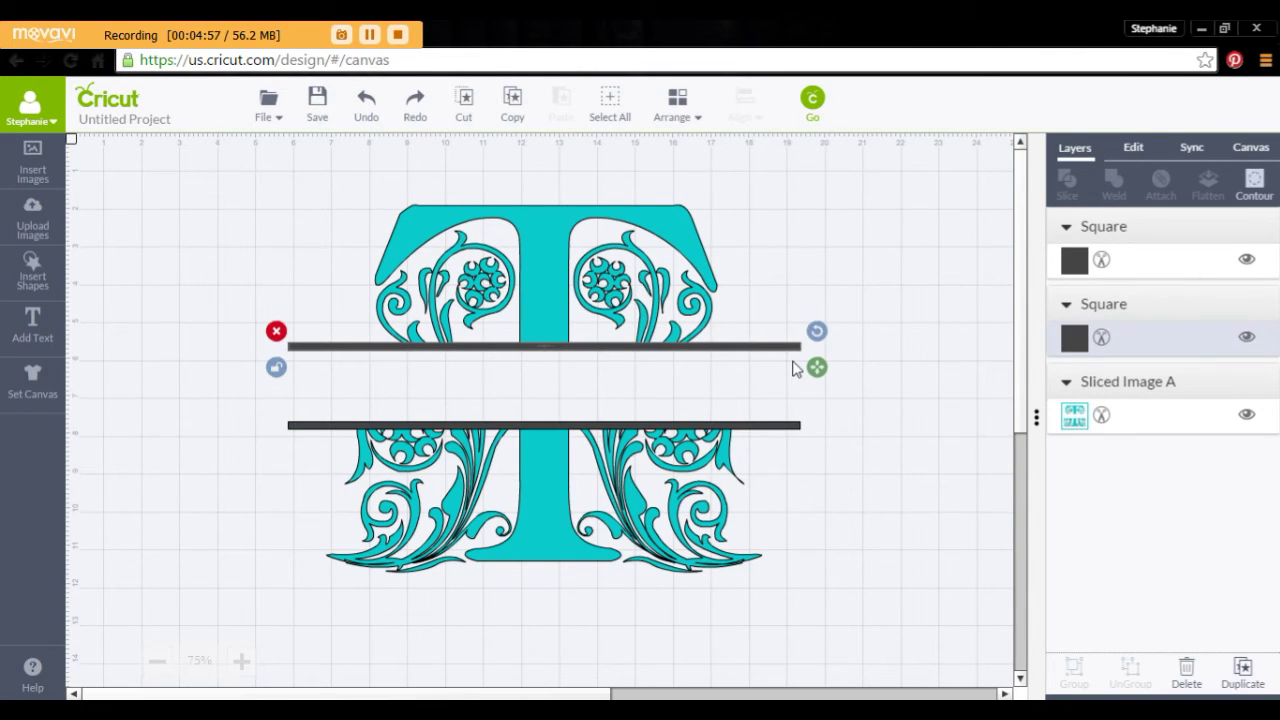
key(Down)
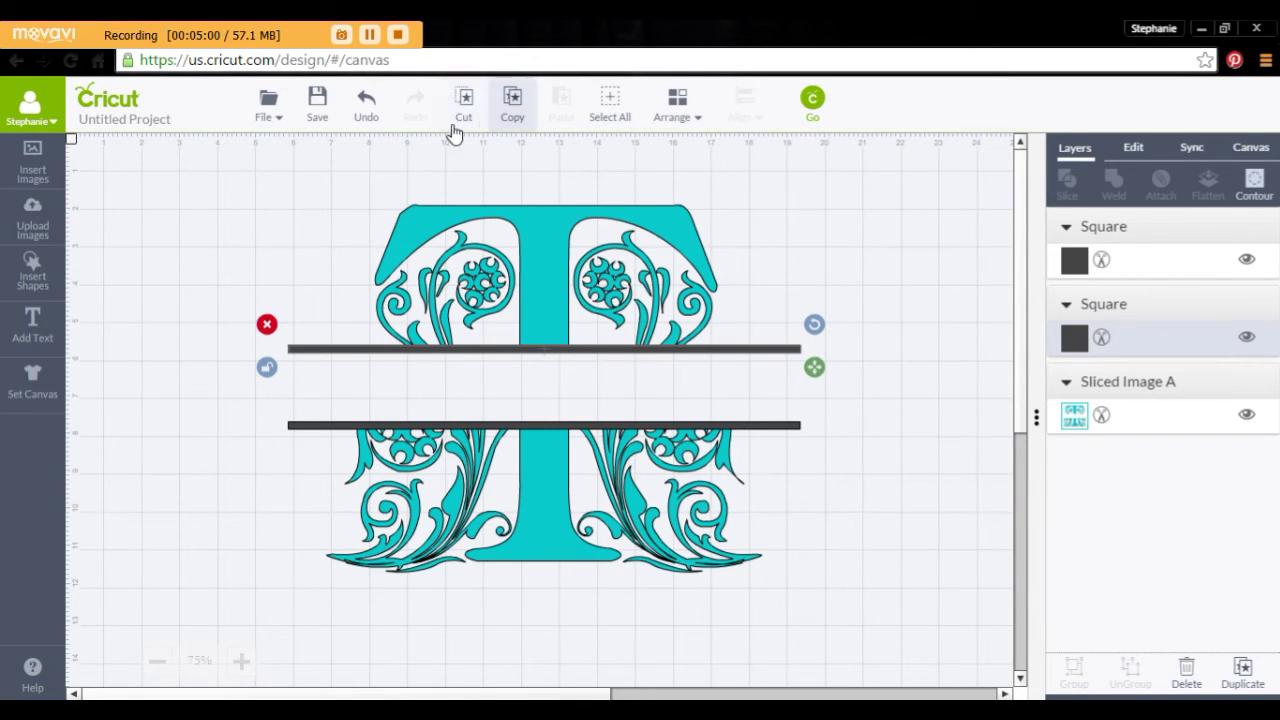
Realign both thin bars and the split T on a common horizontal center and weld all three together.
click(597, 124)
click(742, 103)
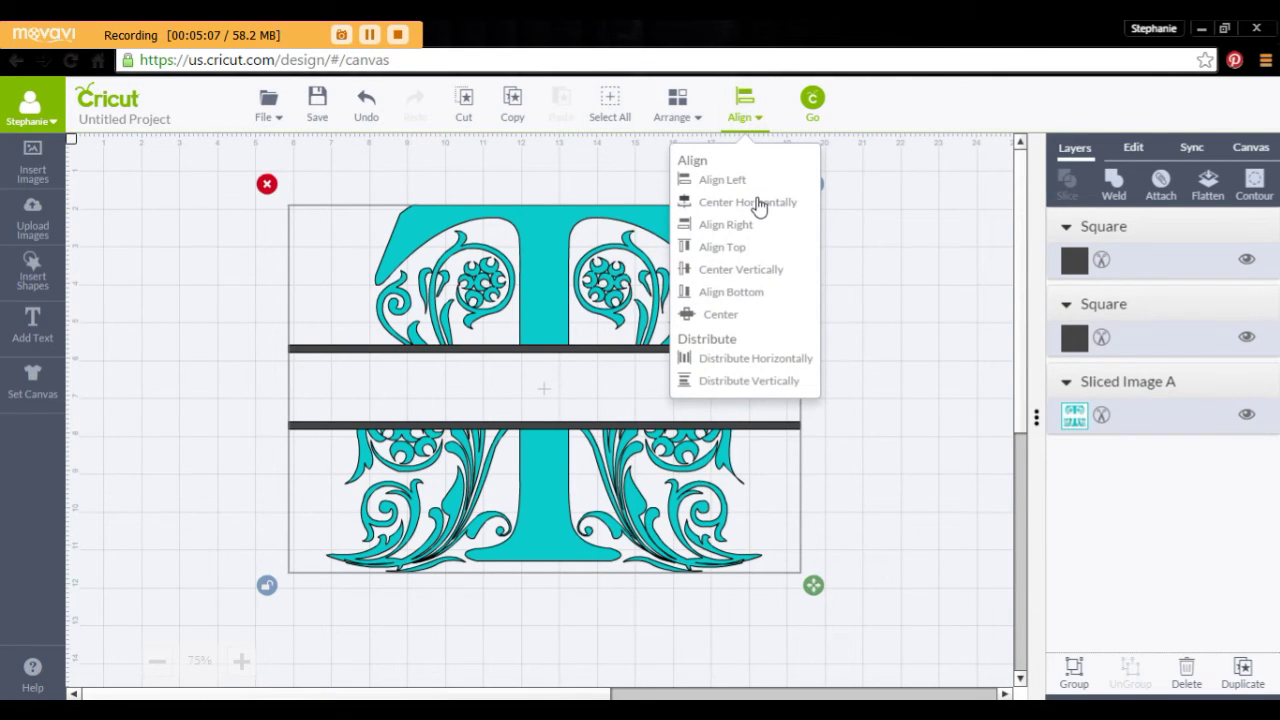
click(759, 203)
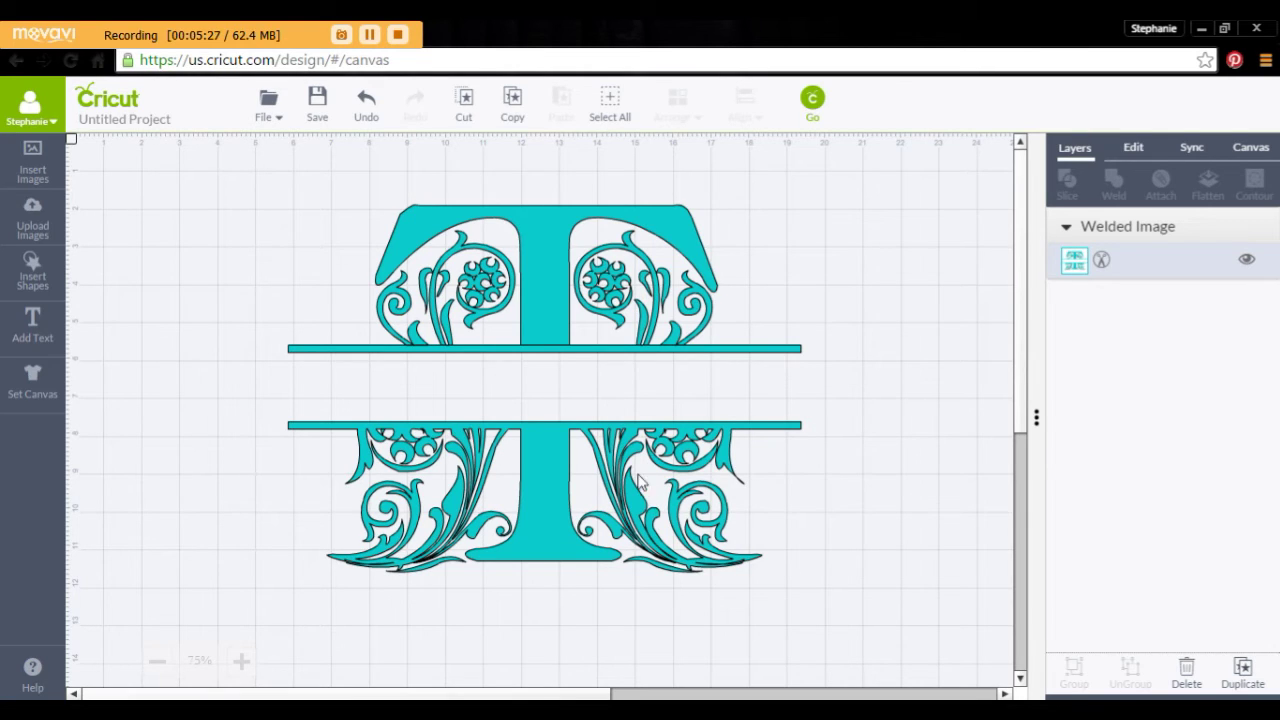
Preview the welded T monogram on the cutting mat and return to the design canvas.
click(522, 350)
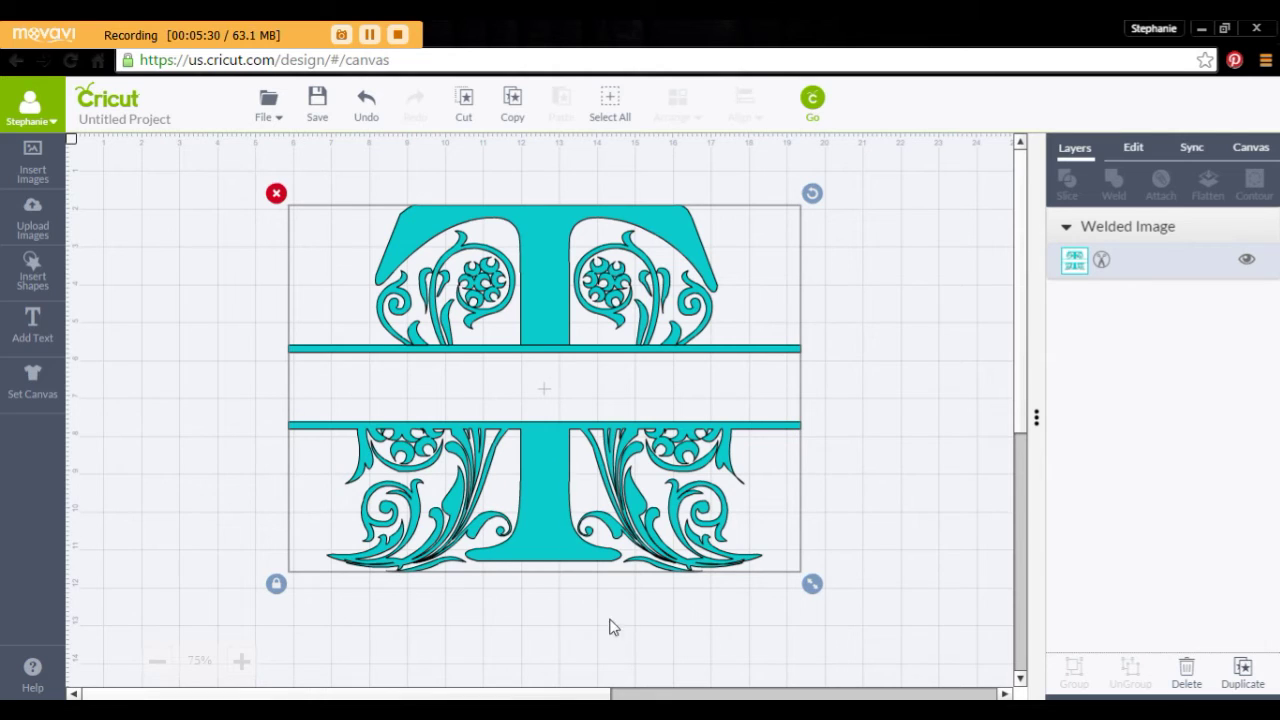
click(810, 105)
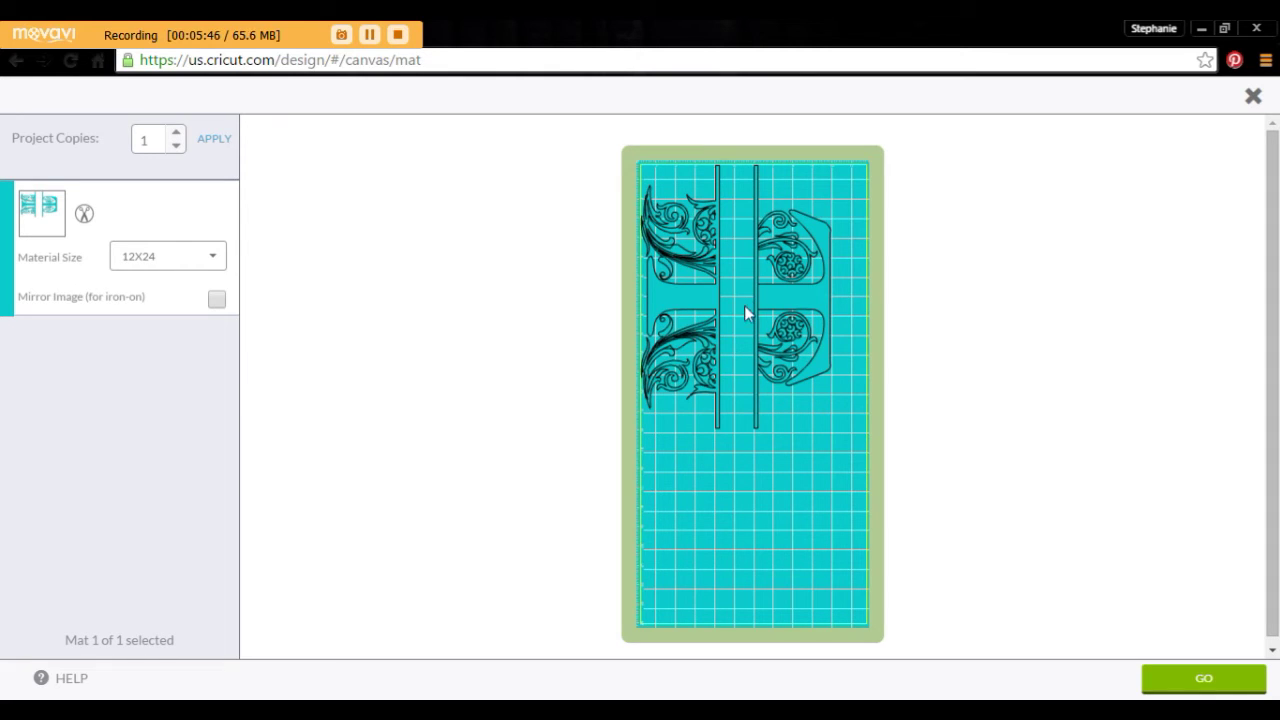
click(1254, 98)
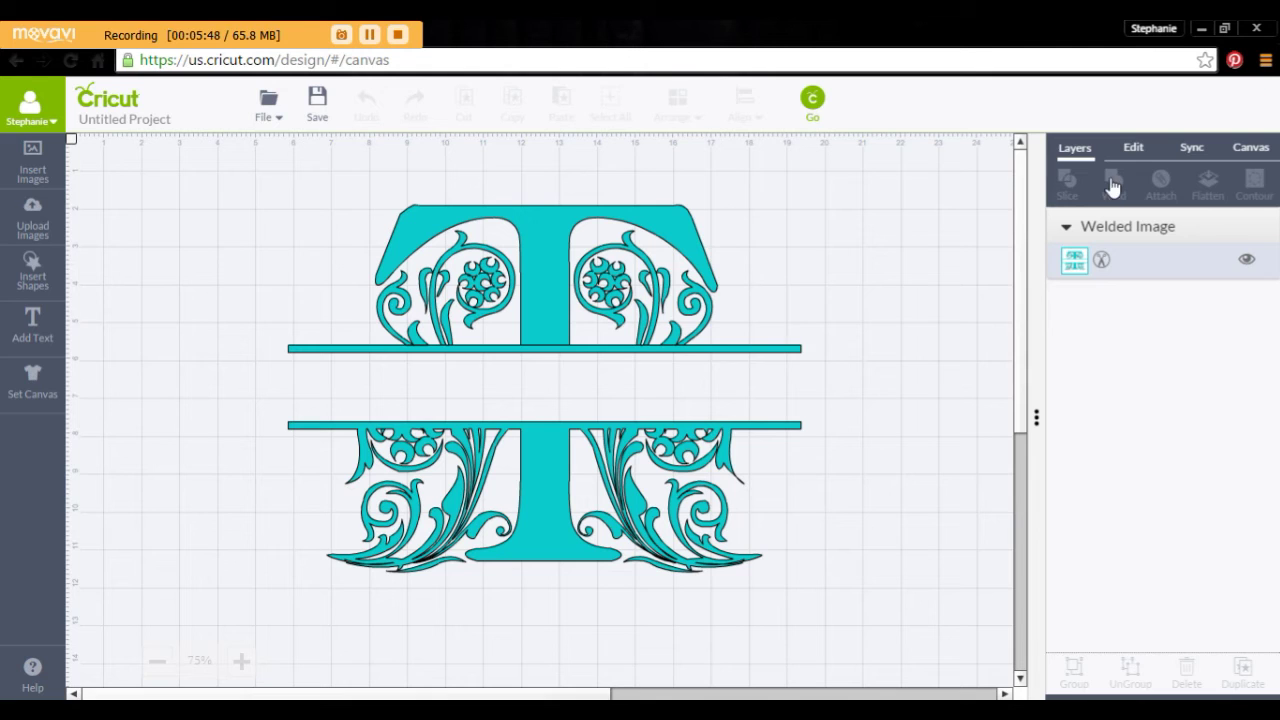
Shrink the welded T monogram, stretch it with unlocked proportions, and move it to about X 7.05 in, Y 2.66 in.
click(587, 507)
drag(811, 583, 637, 517)
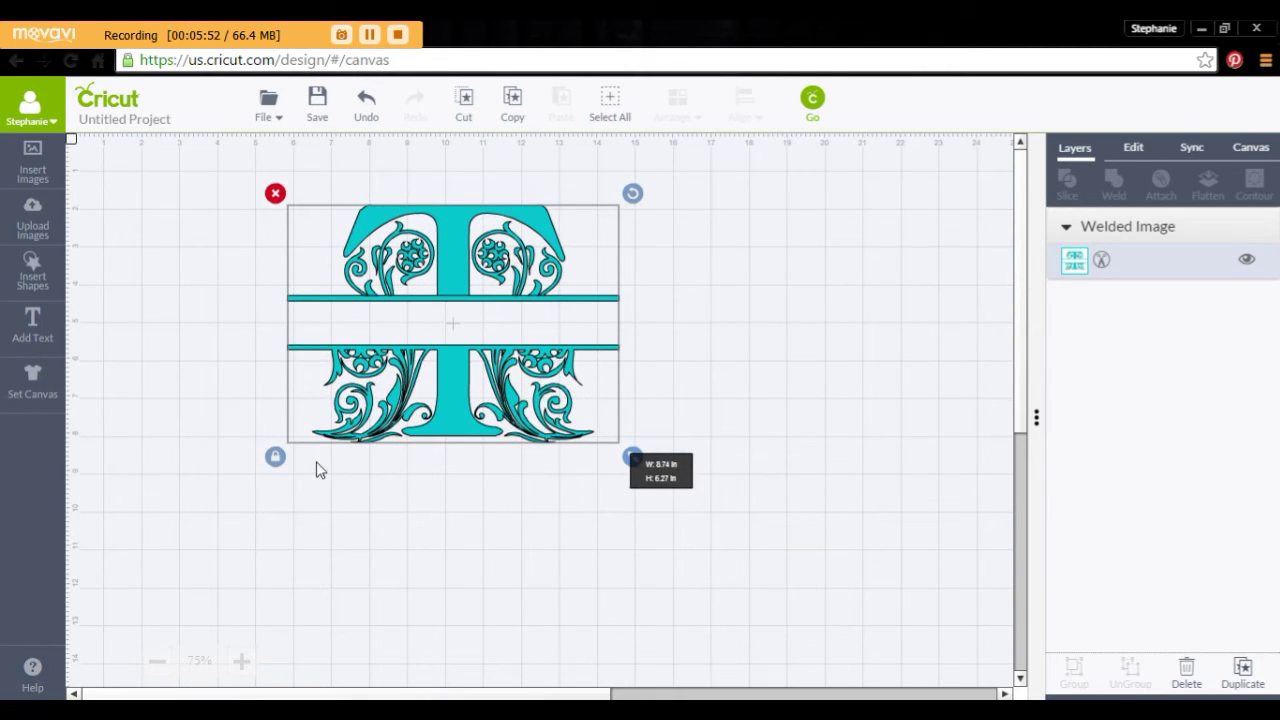
click(276, 456)
drag(629, 457, 652, 510)
drag(590, 470, 622, 492)
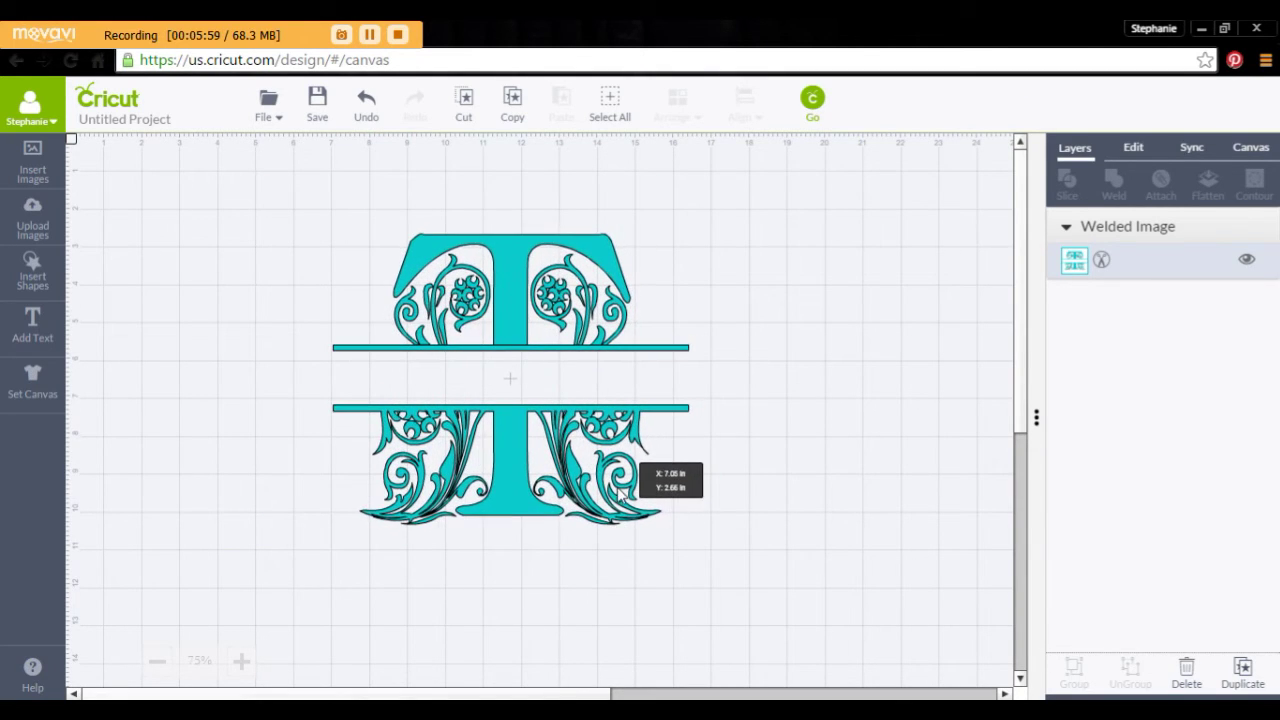
Undo the move and the resizing of the welded T monogram.
click(371, 130)
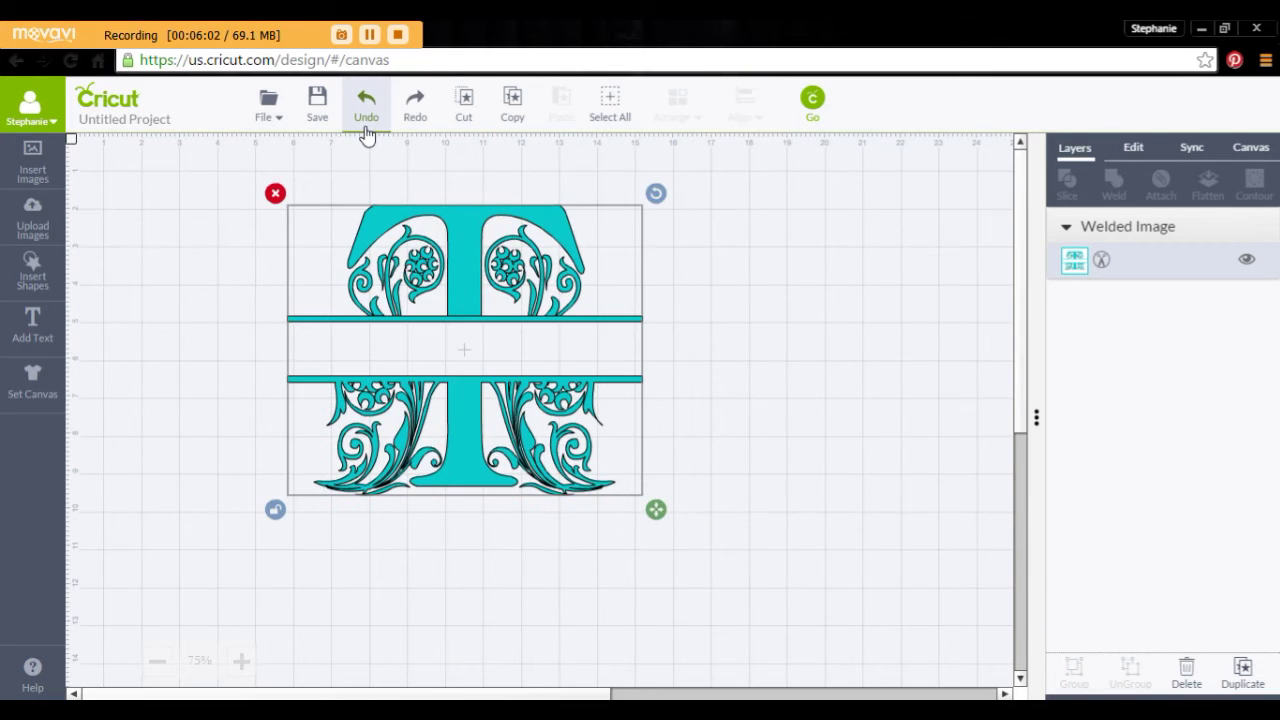
click(367, 132)
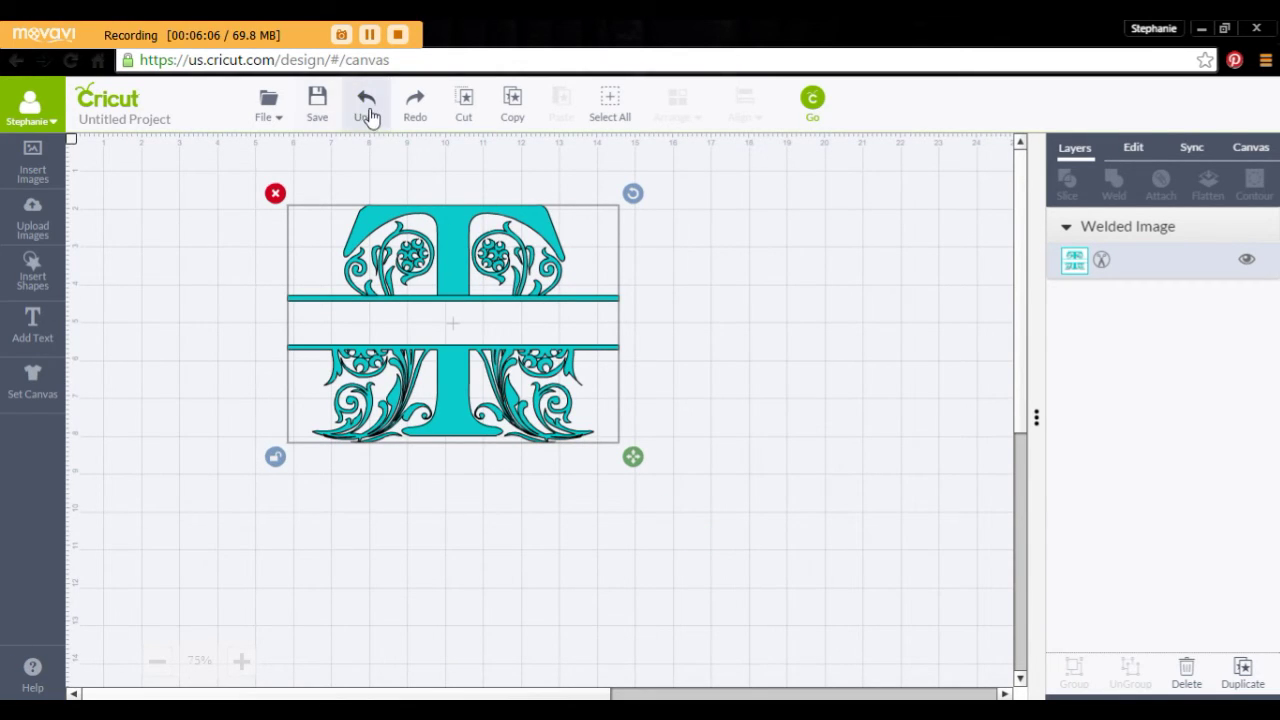
click(371, 119)
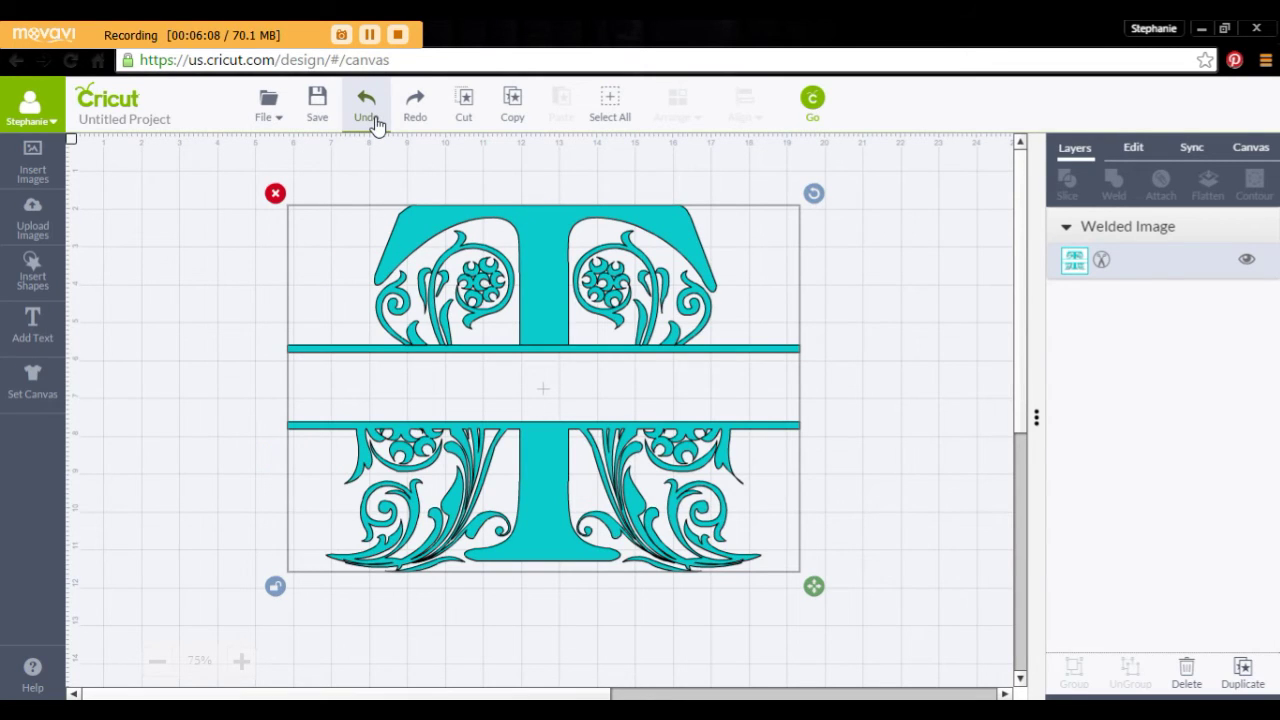
click(378, 125)
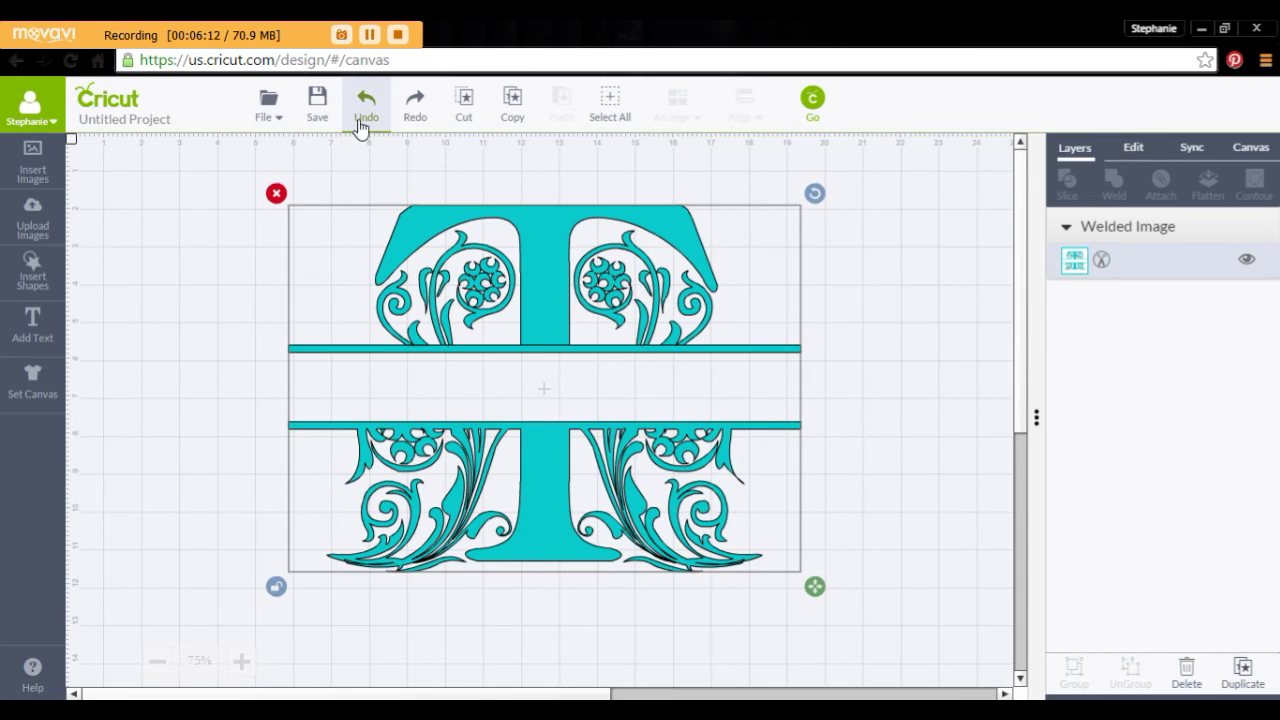
Undo the weld and move the upper thin bar to about X 4.68 in, Y 5.72 in, against the T's upper half.
click(367, 122)
click(546, 351)
click(1136, 160)
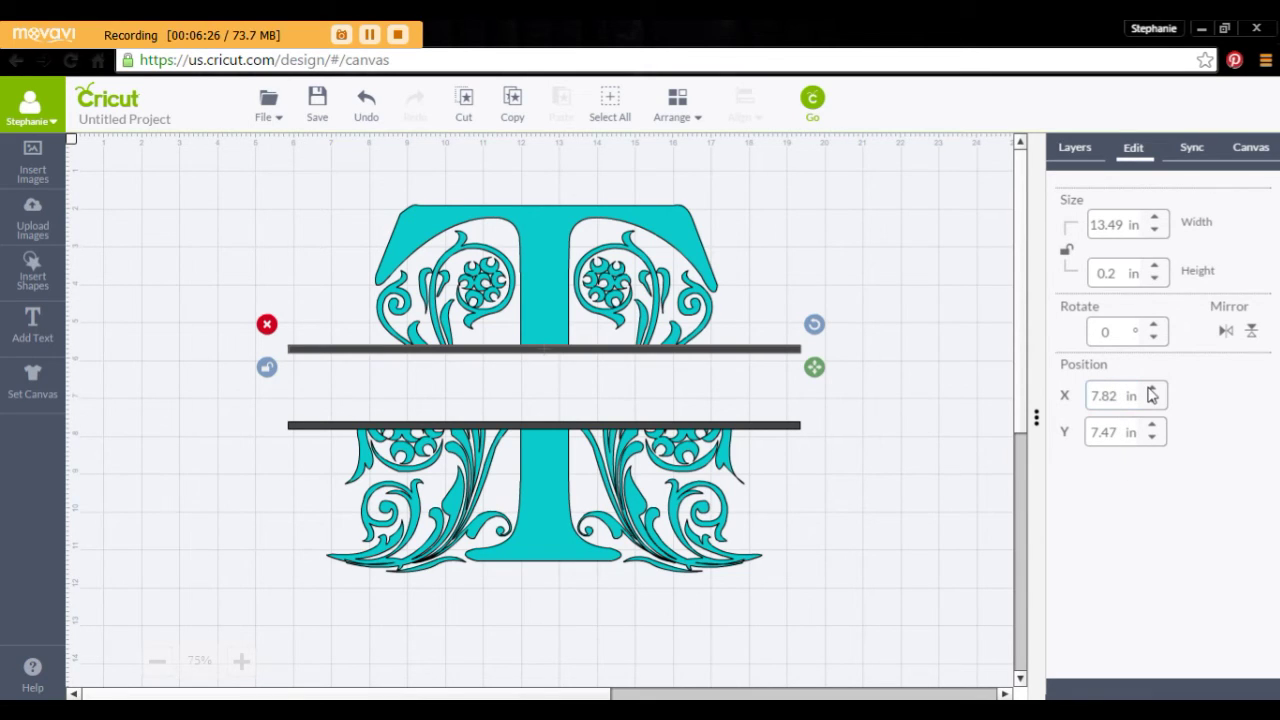
click(1151, 391)
click(1155, 403)
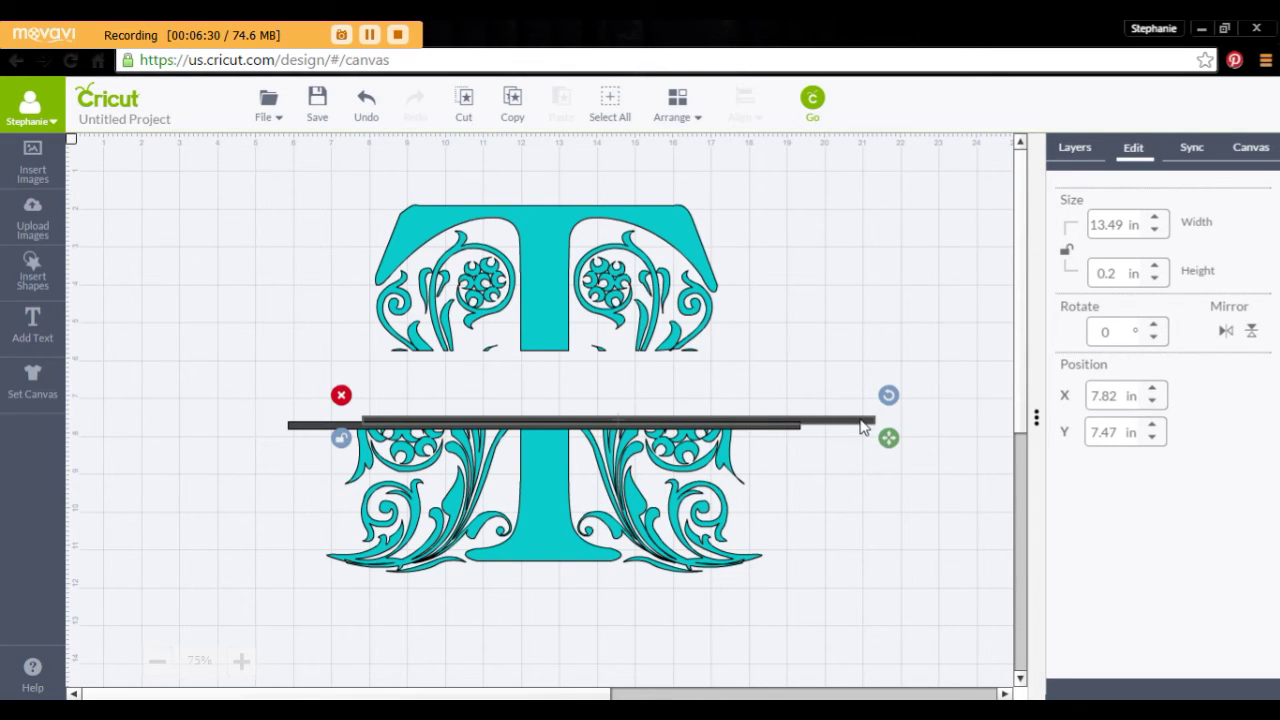
drag(860, 426, 744, 362)
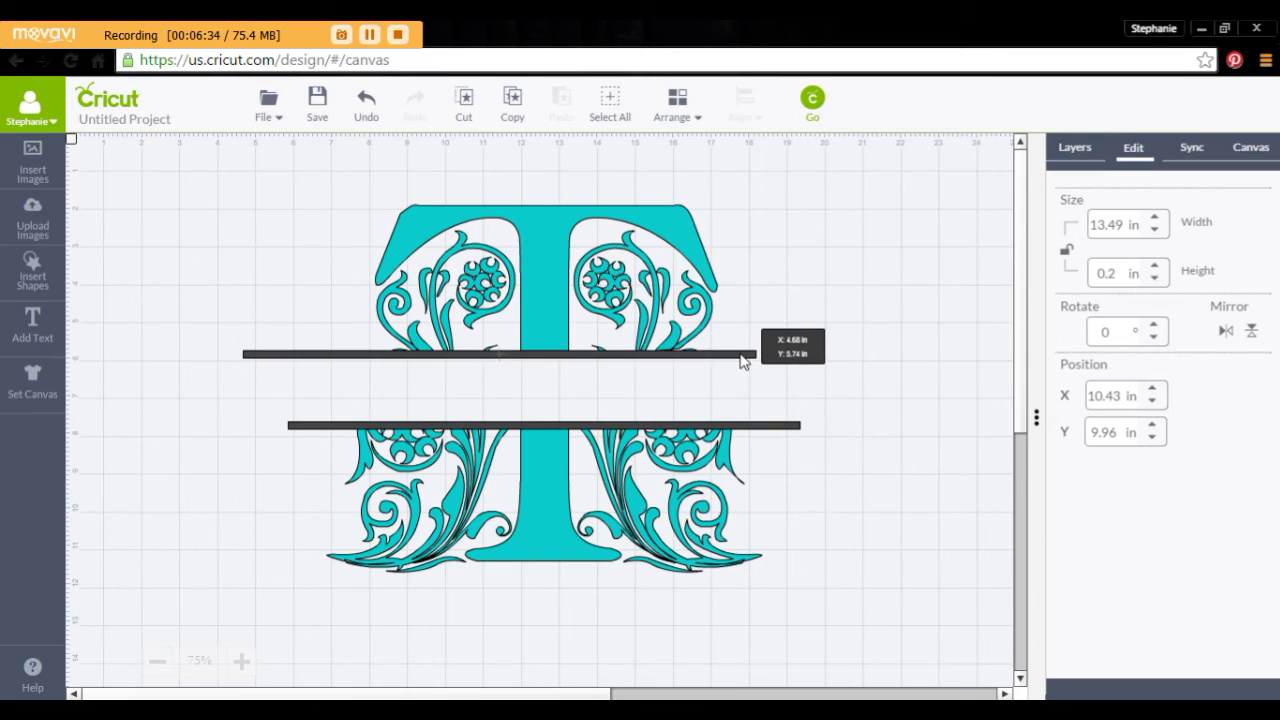
drag(744, 362, 744, 361)
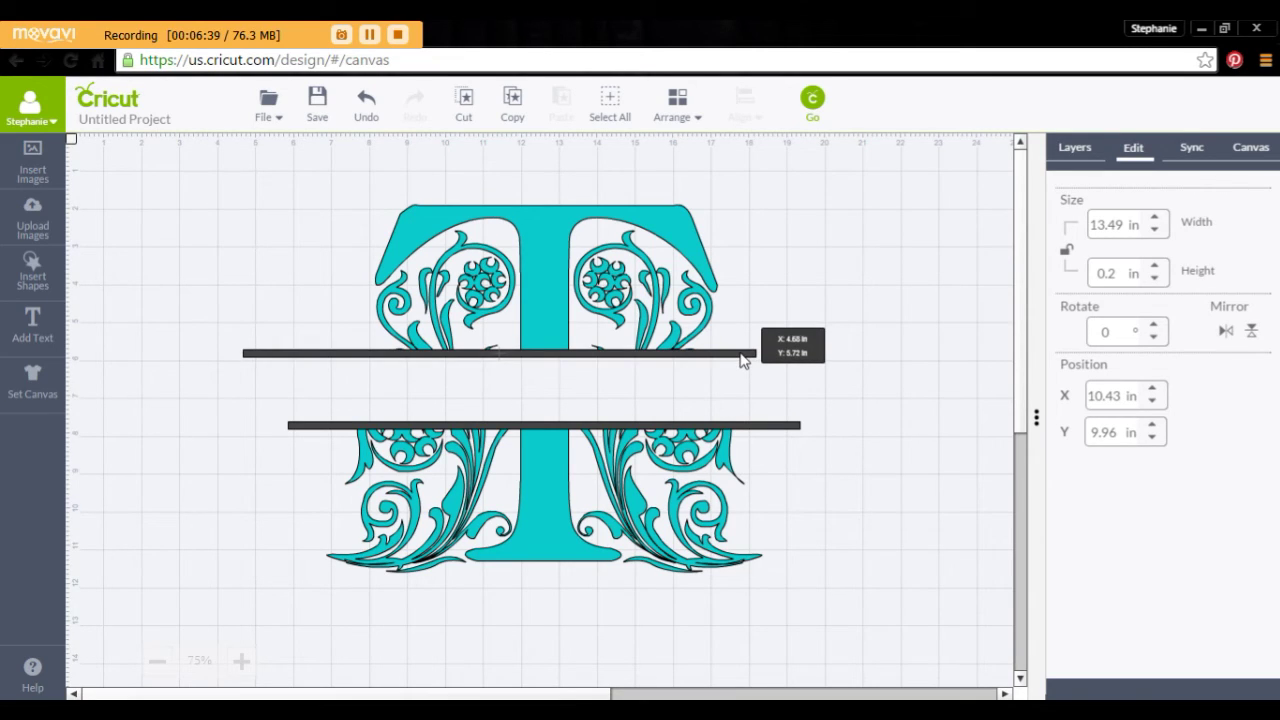
drag(744, 361, 744, 361)
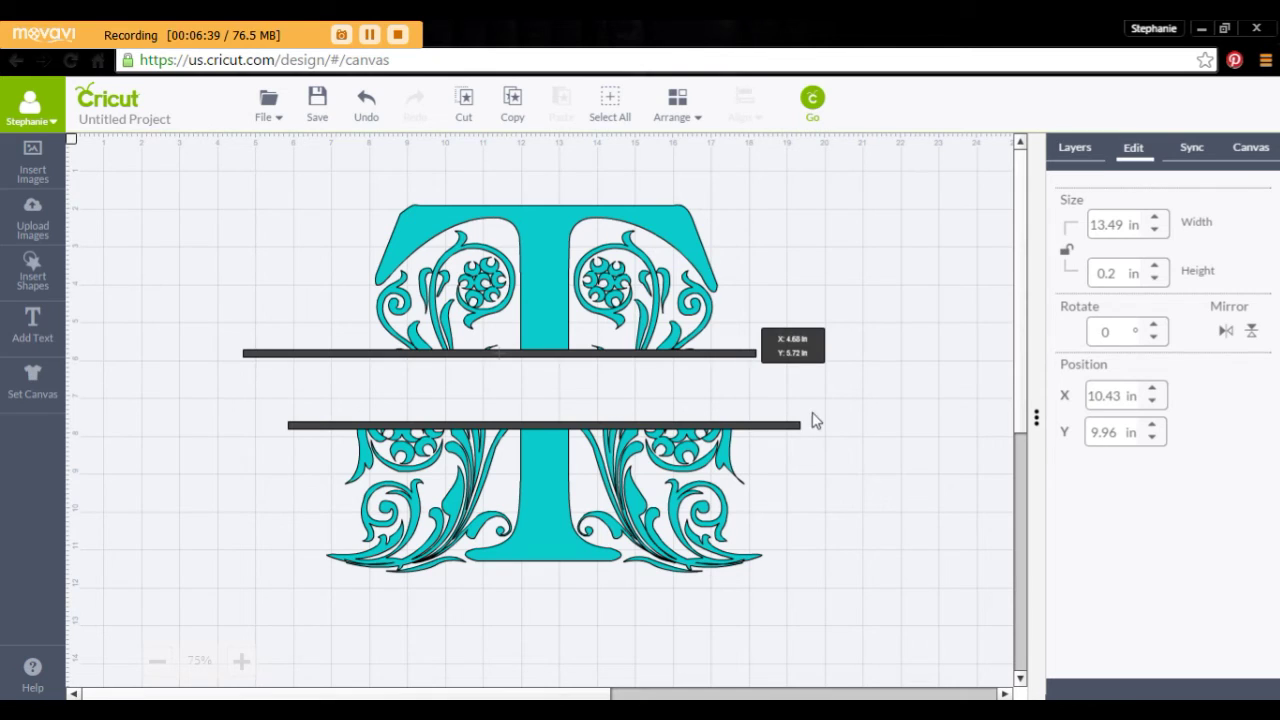
Center both thin bars and the split letter T horizontally and weld them into one image.
click(853, 381)
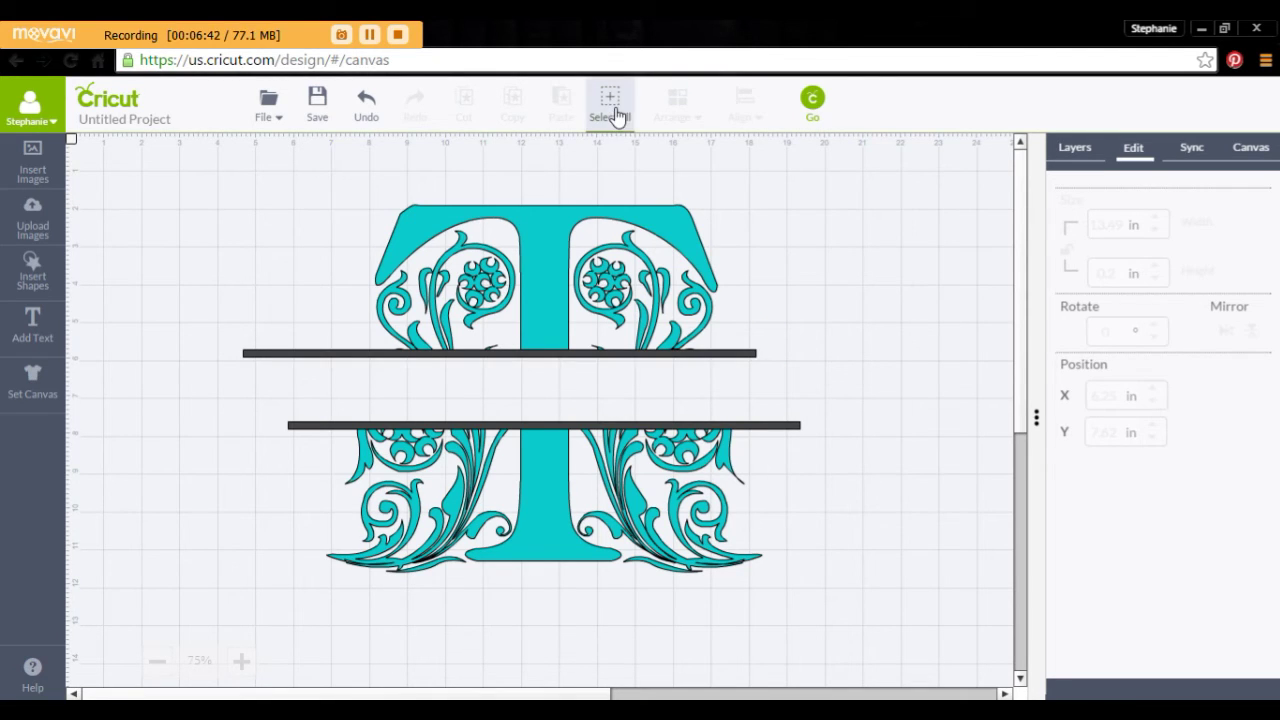
key(ctrl+a)
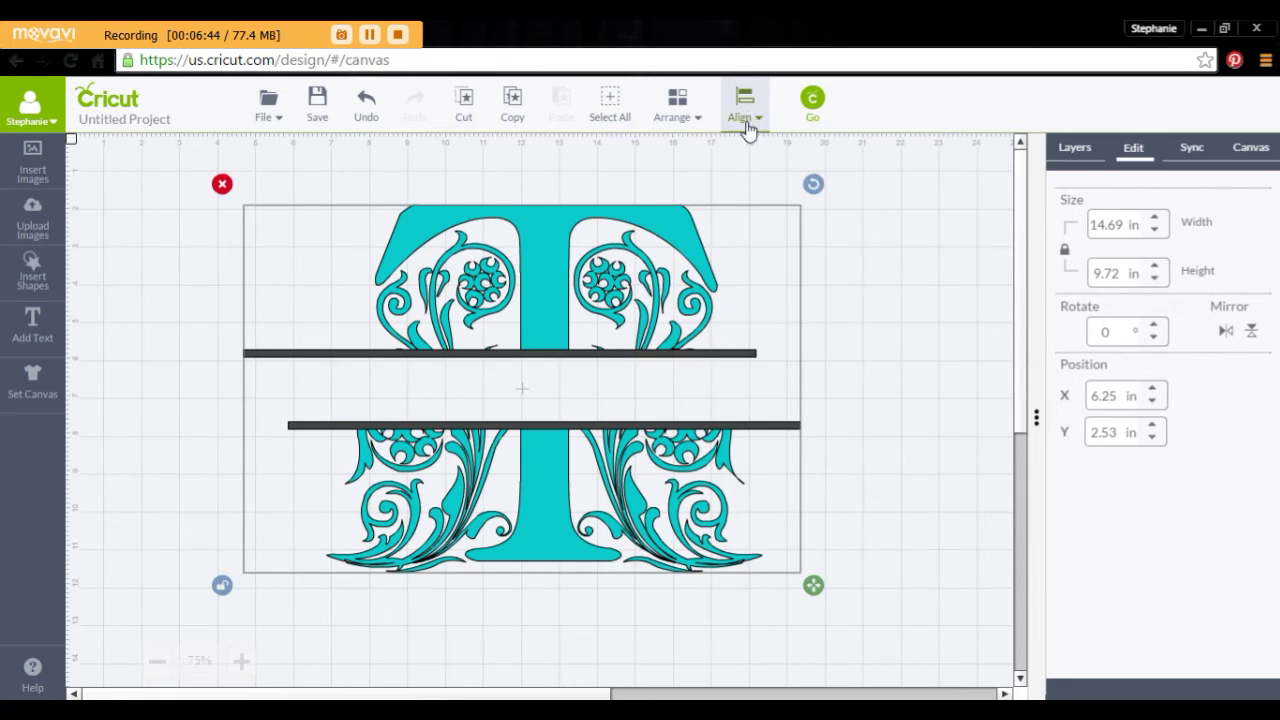
click(745, 108)
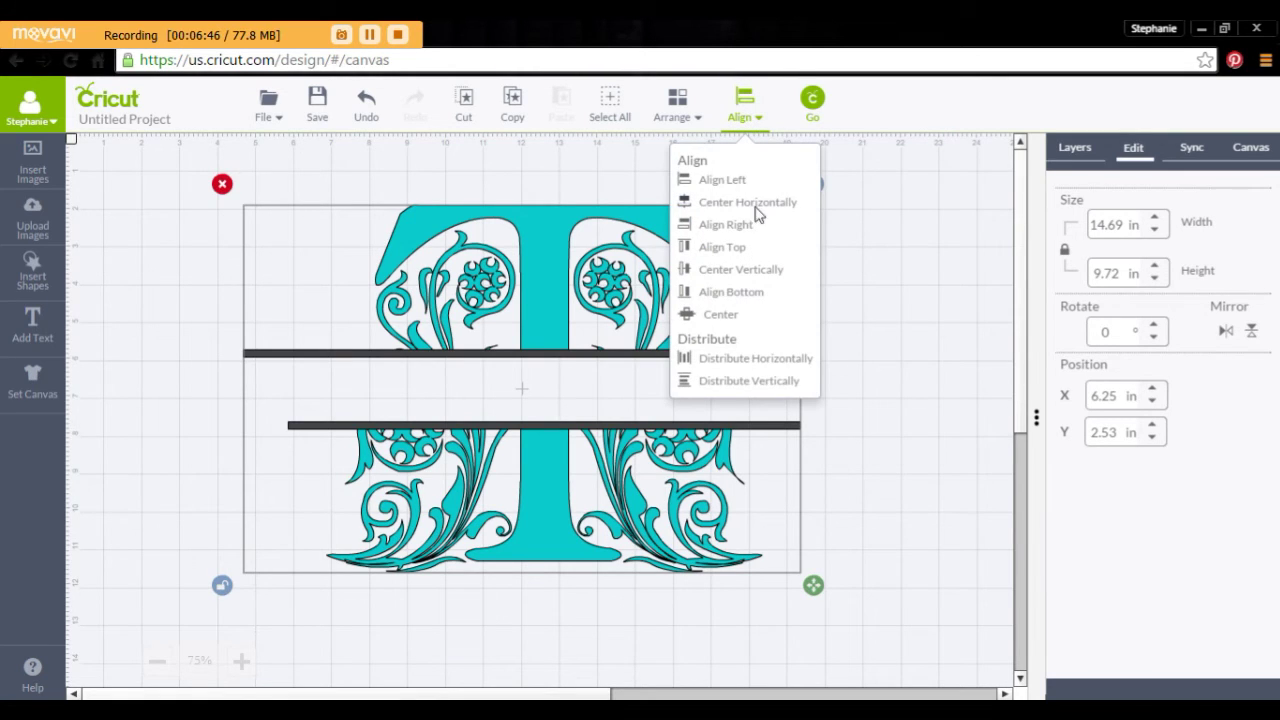
click(757, 203)
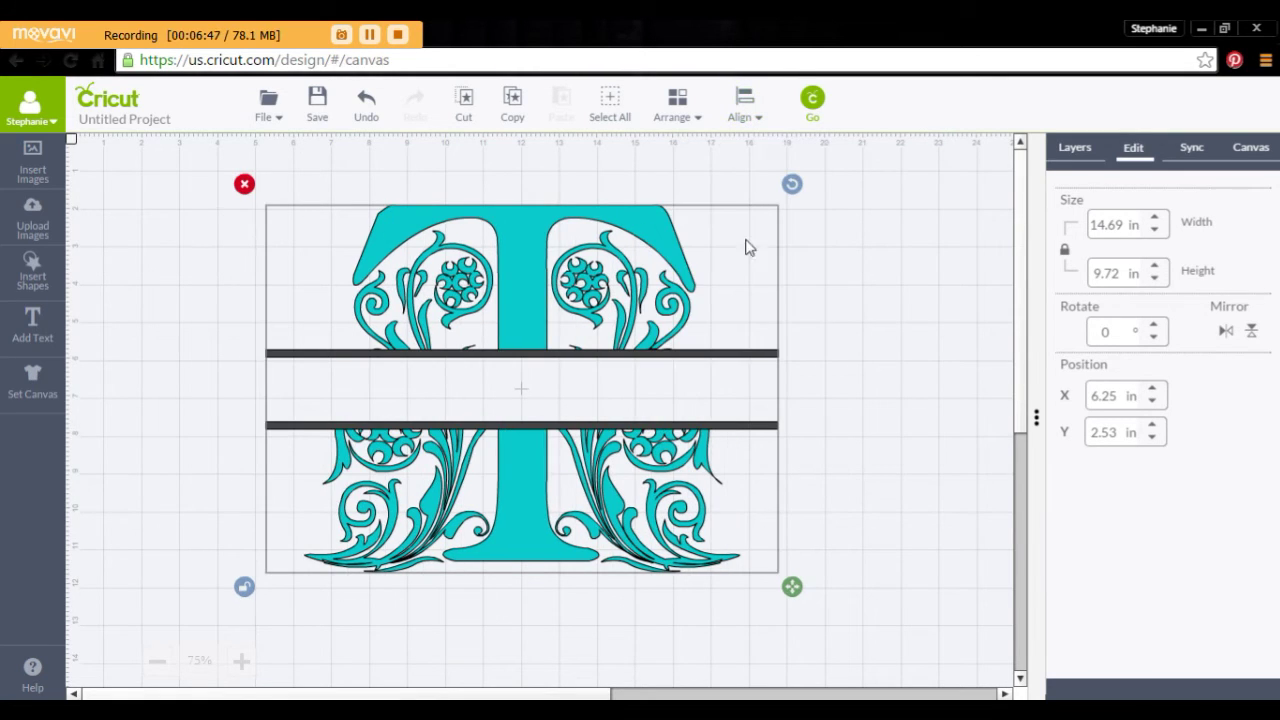
click(1066, 155)
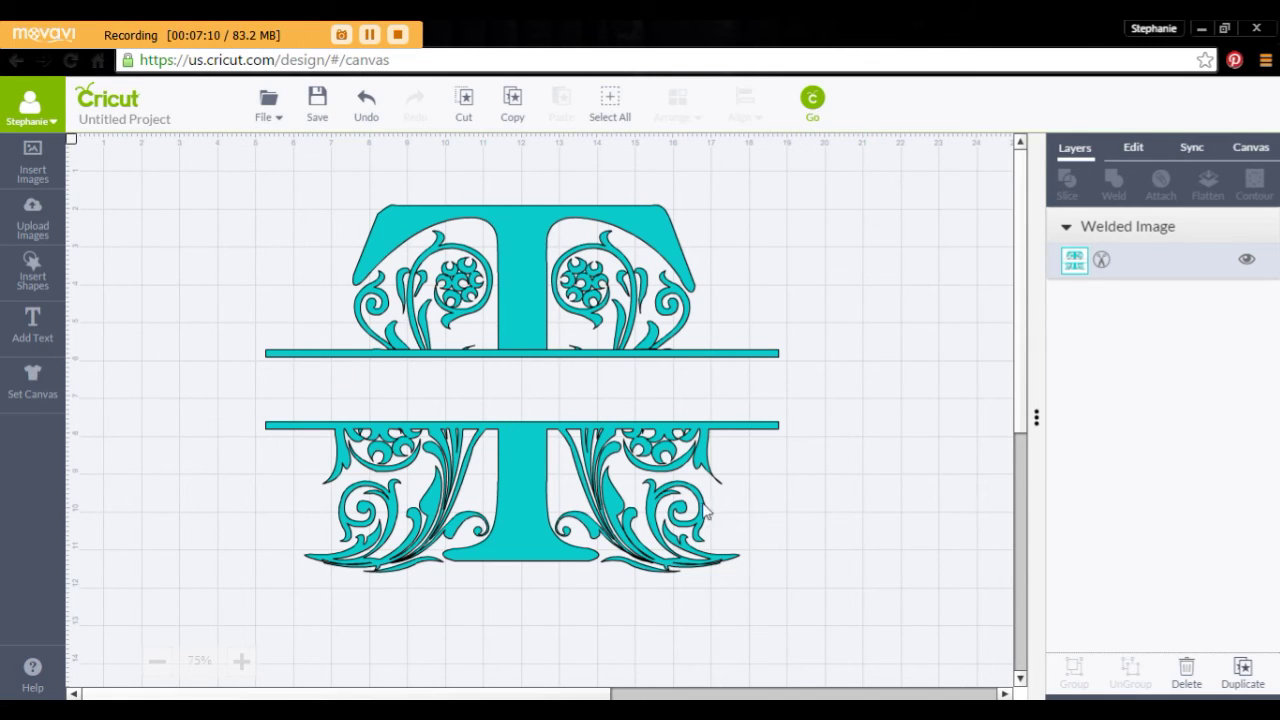
Add the text "Taylor Swift" and change its font from Regal to the "3 Birds" font.
click(33, 330)
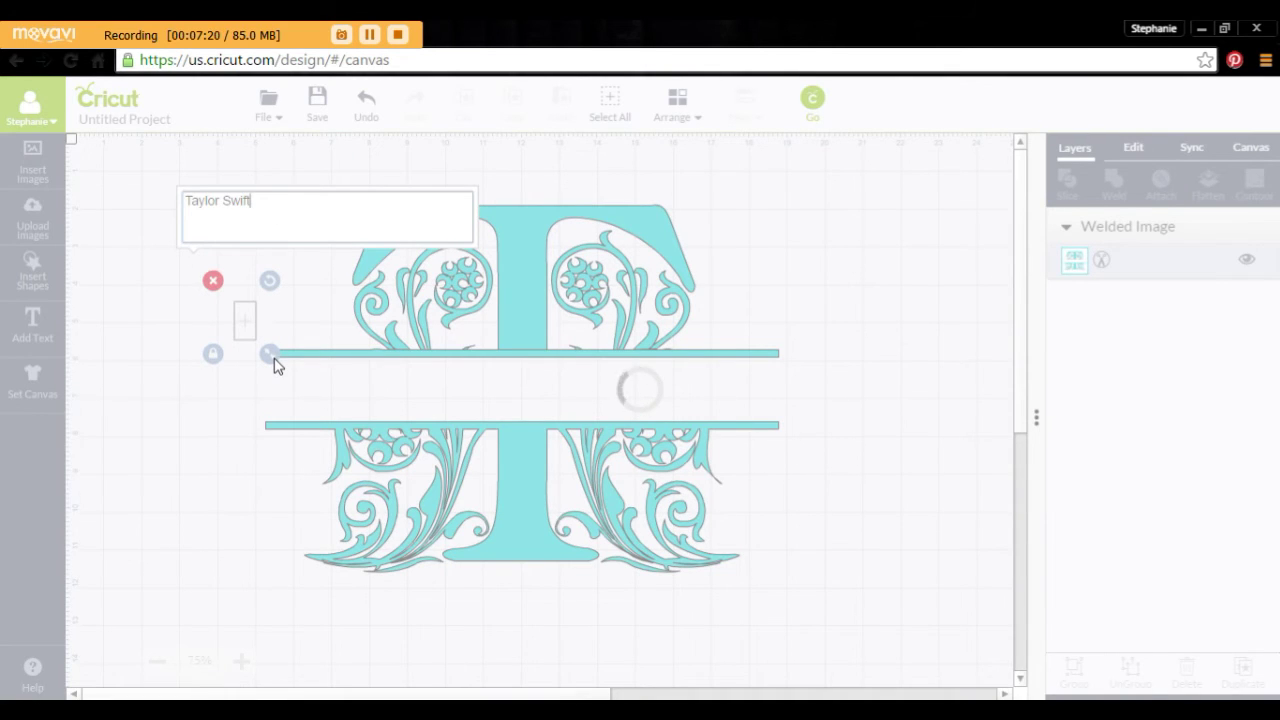
click(1133, 152)
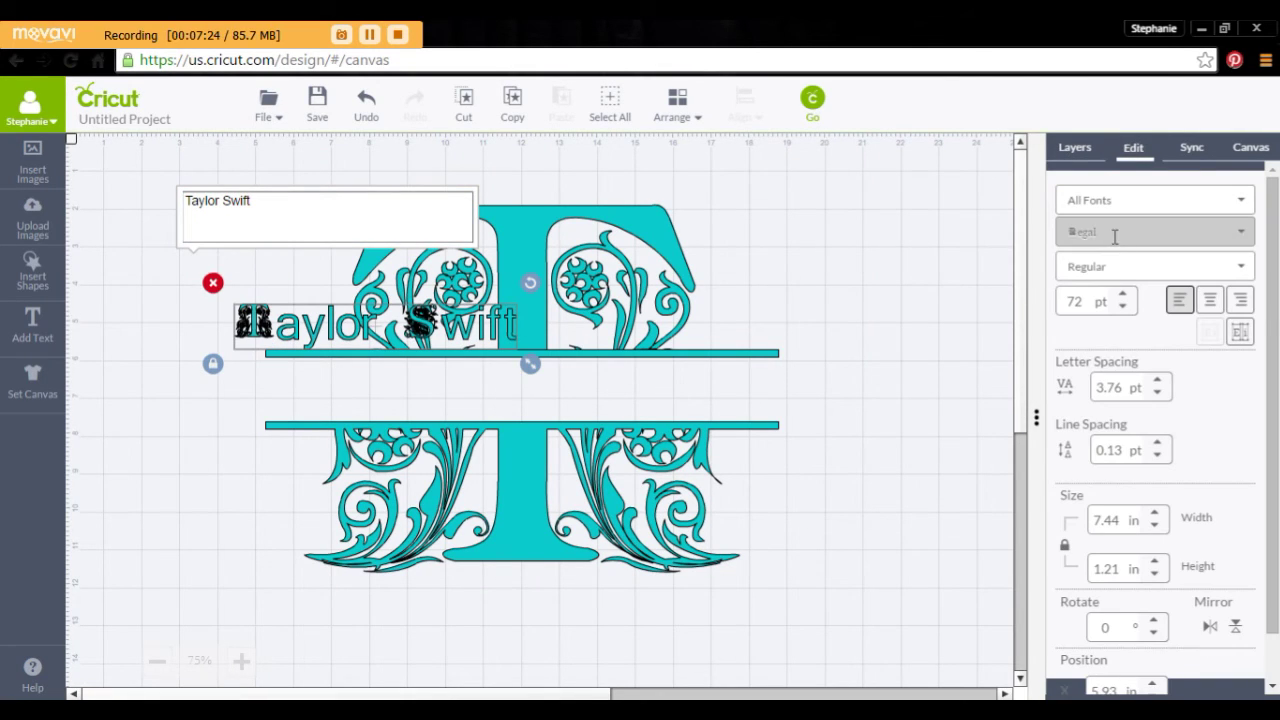
click(1114, 234)
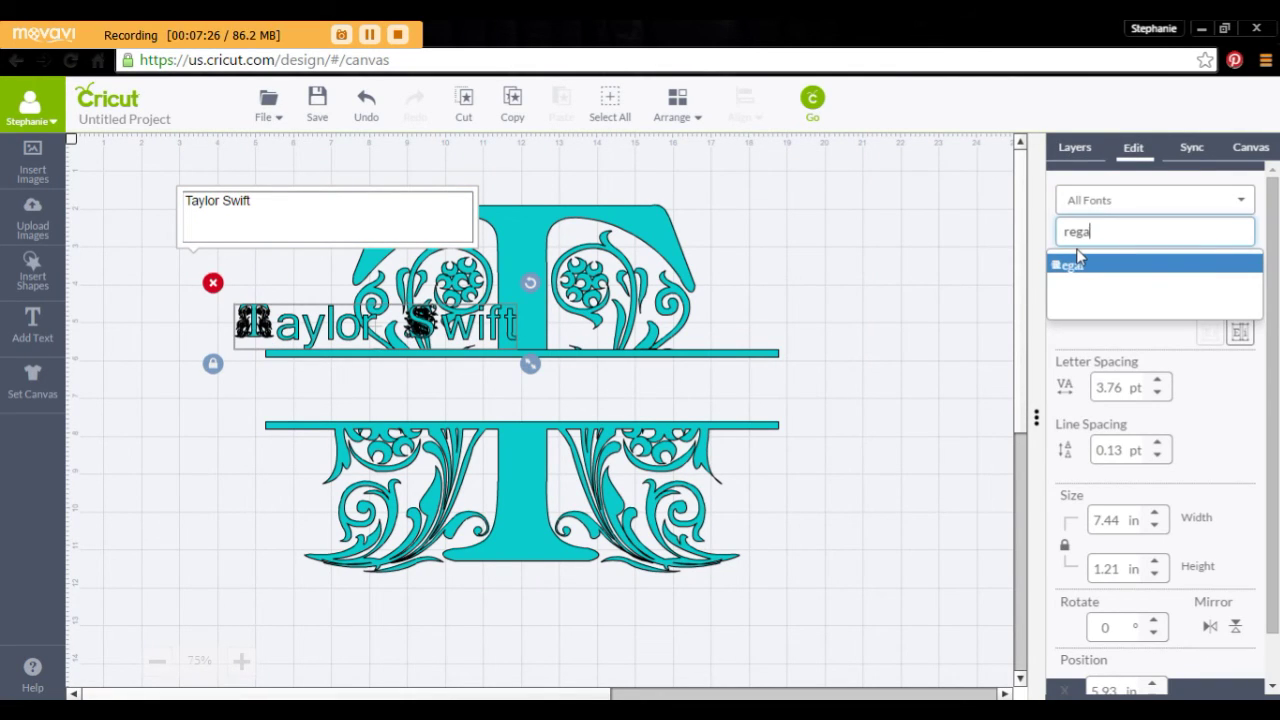
key(BackSpace)
key(BackSpace)
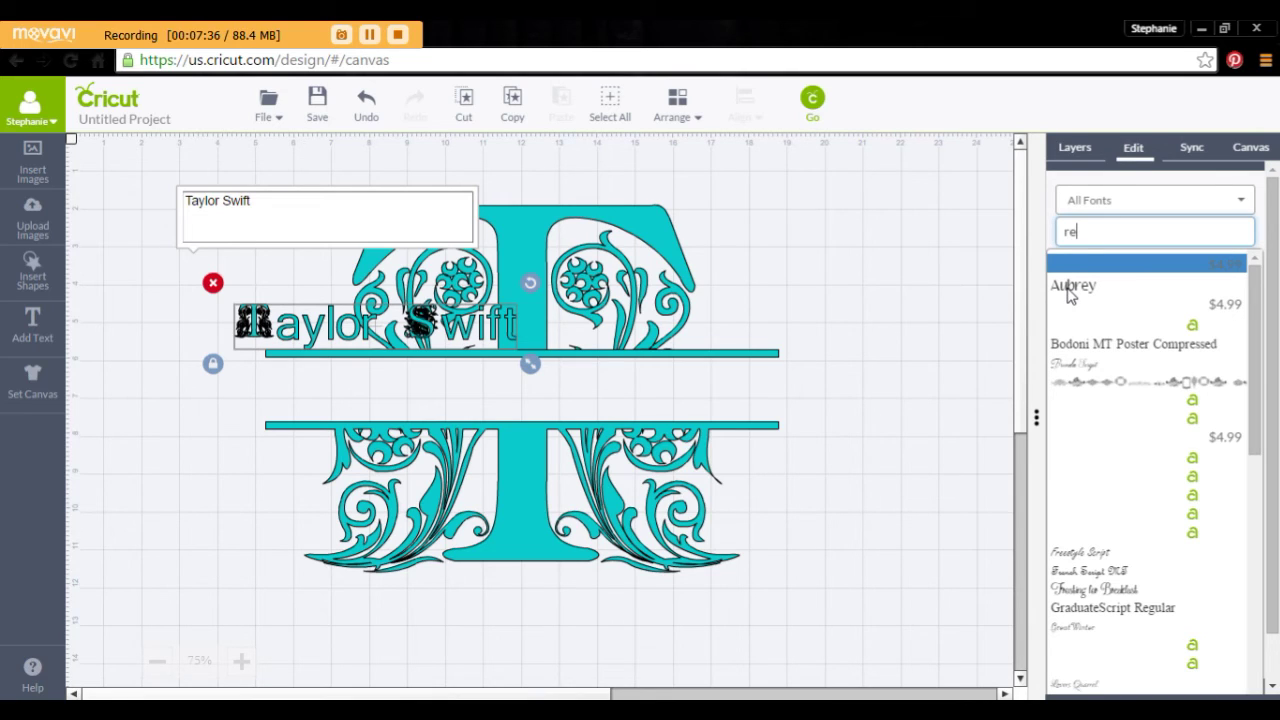
key(BackSpace)
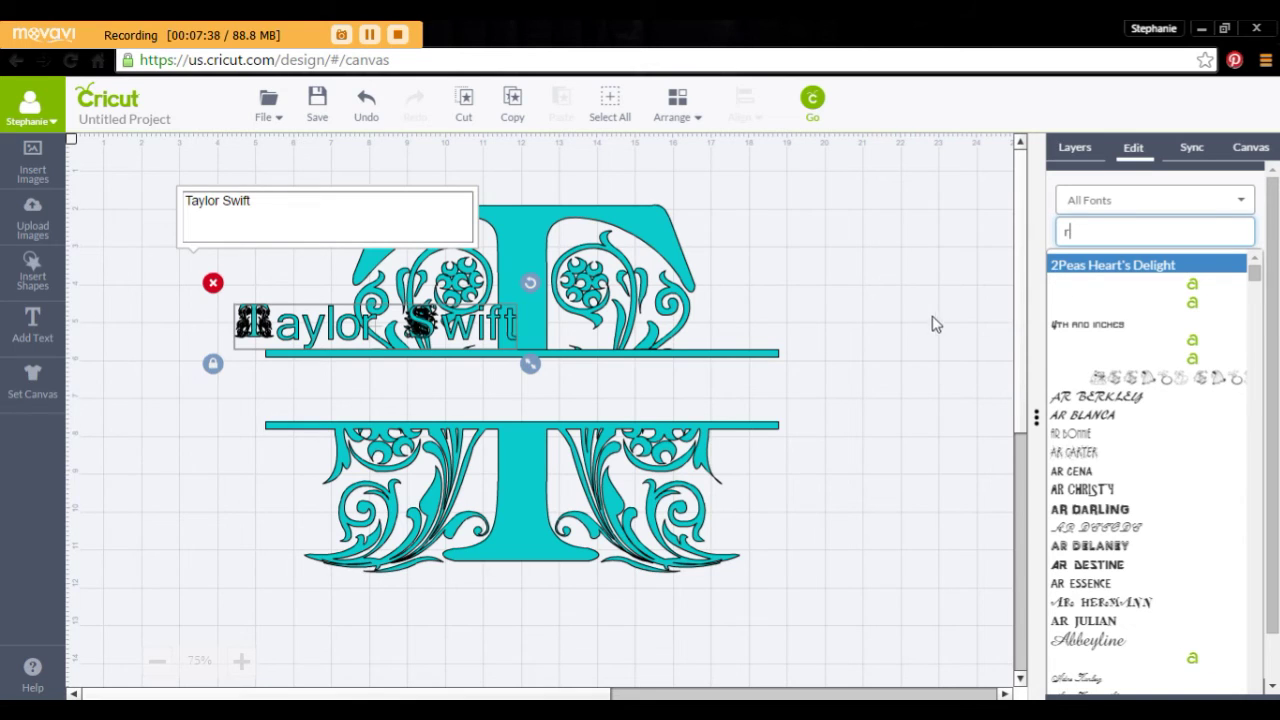
key(BackSpace)
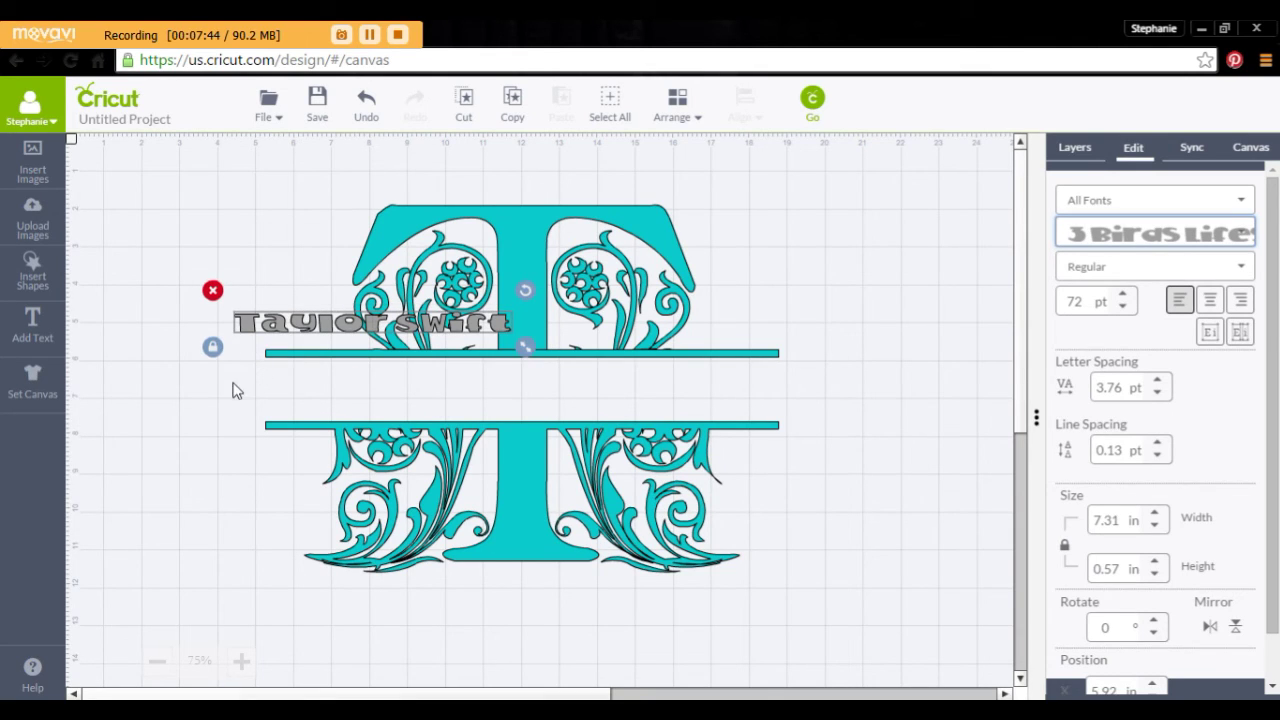
Unlock the text's proportions, enlarge it to about 8.14 by 1.34 in, and place it between the two horizontal bars.
click(212, 348)
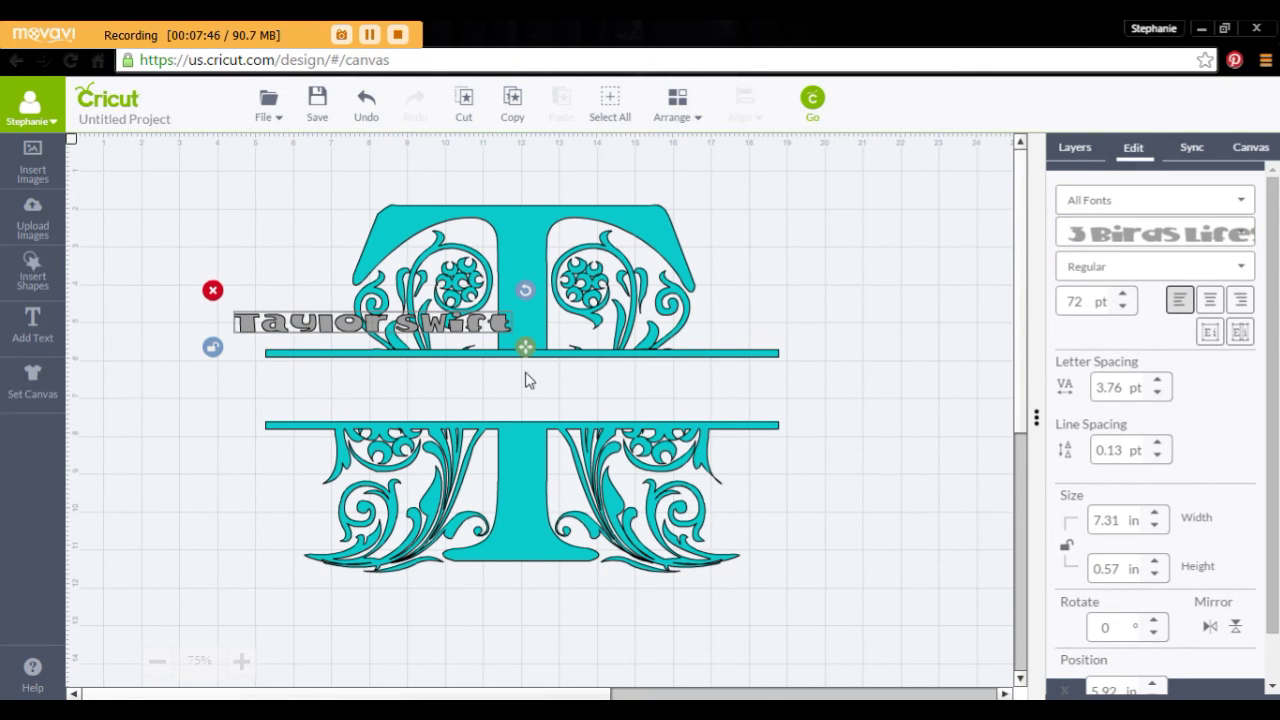
drag(525, 347, 556, 378)
drag(466, 347, 616, 402)
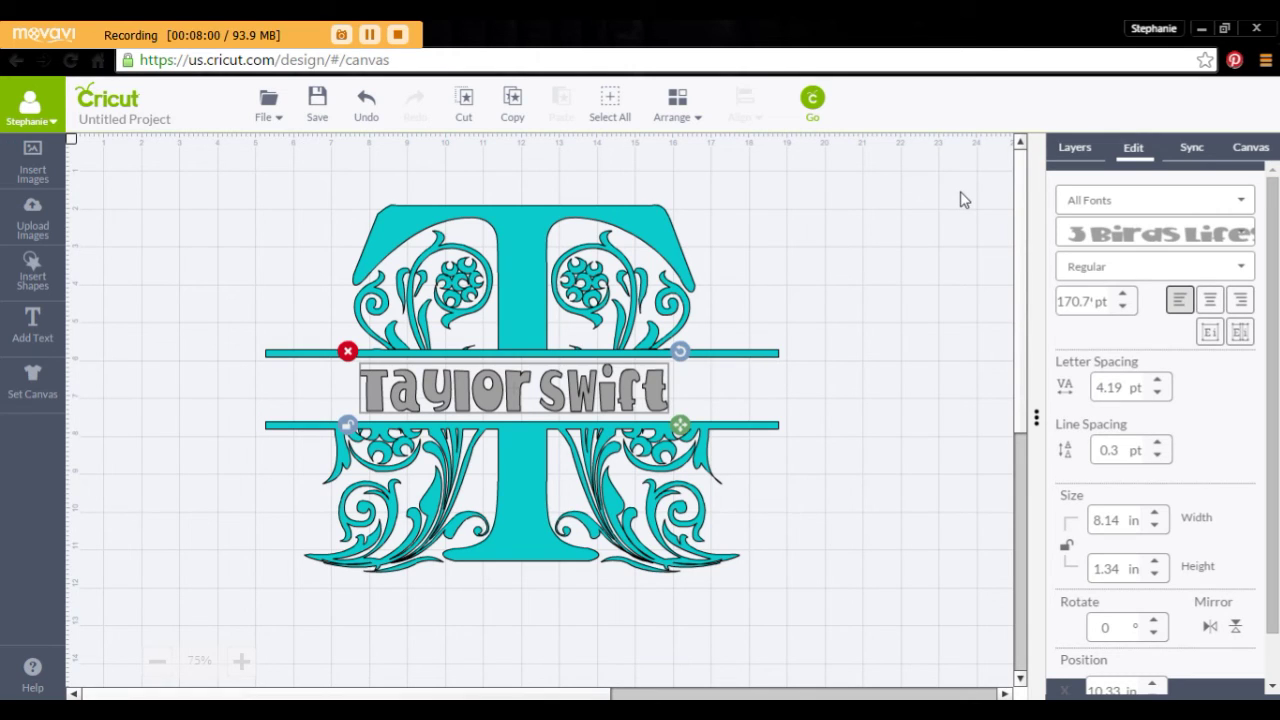
click(818, 349)
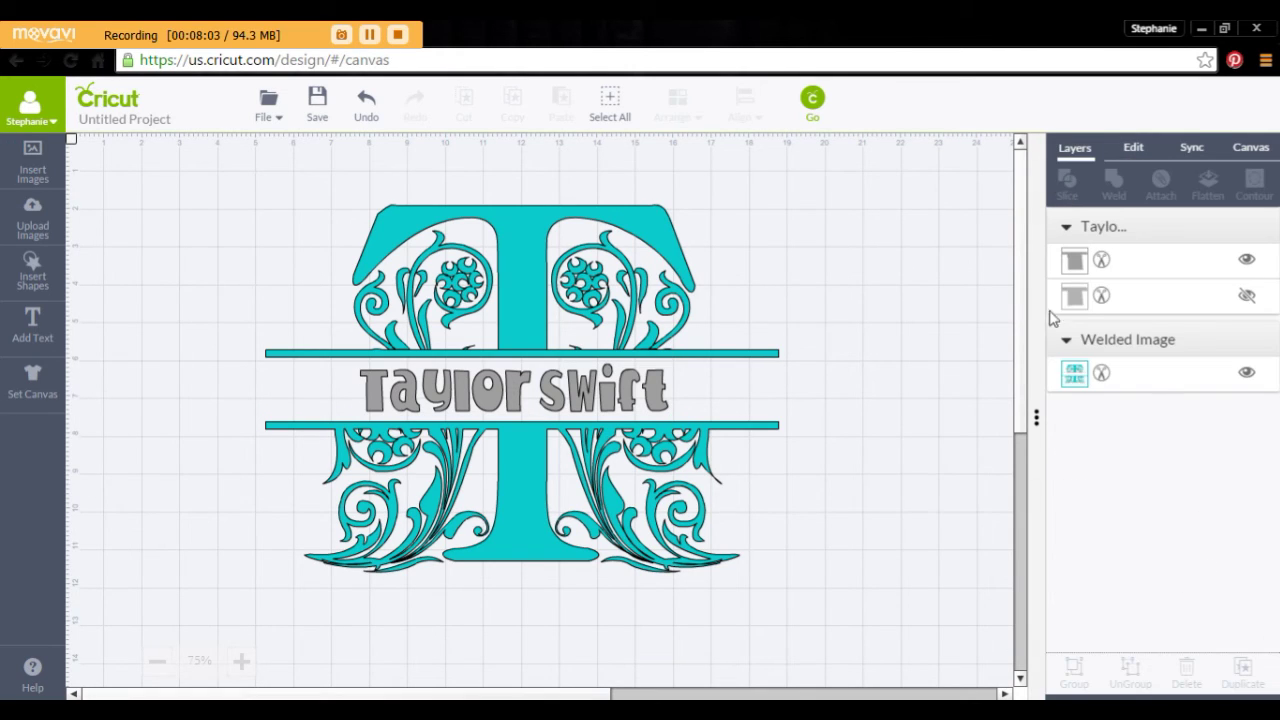
Color the welded T monogram and the "Taylor Swift" text black.
click(1074, 376)
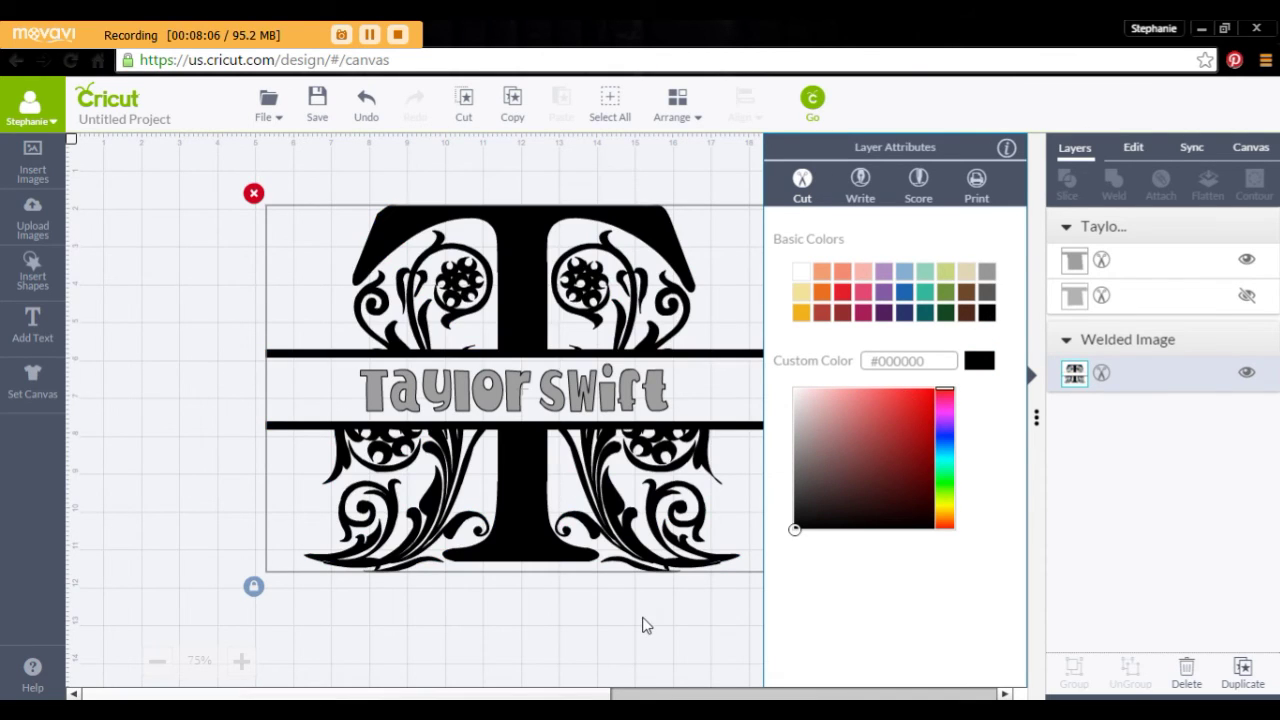
click(1074, 260)
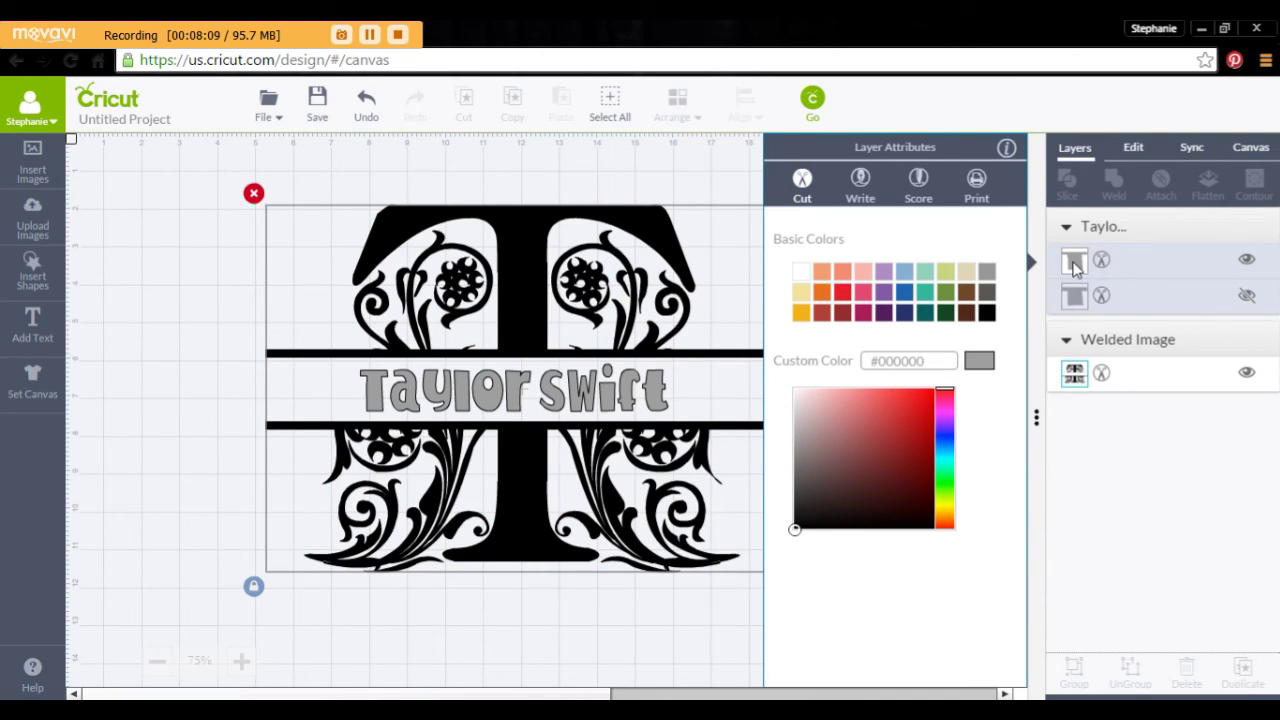
click(988, 315)
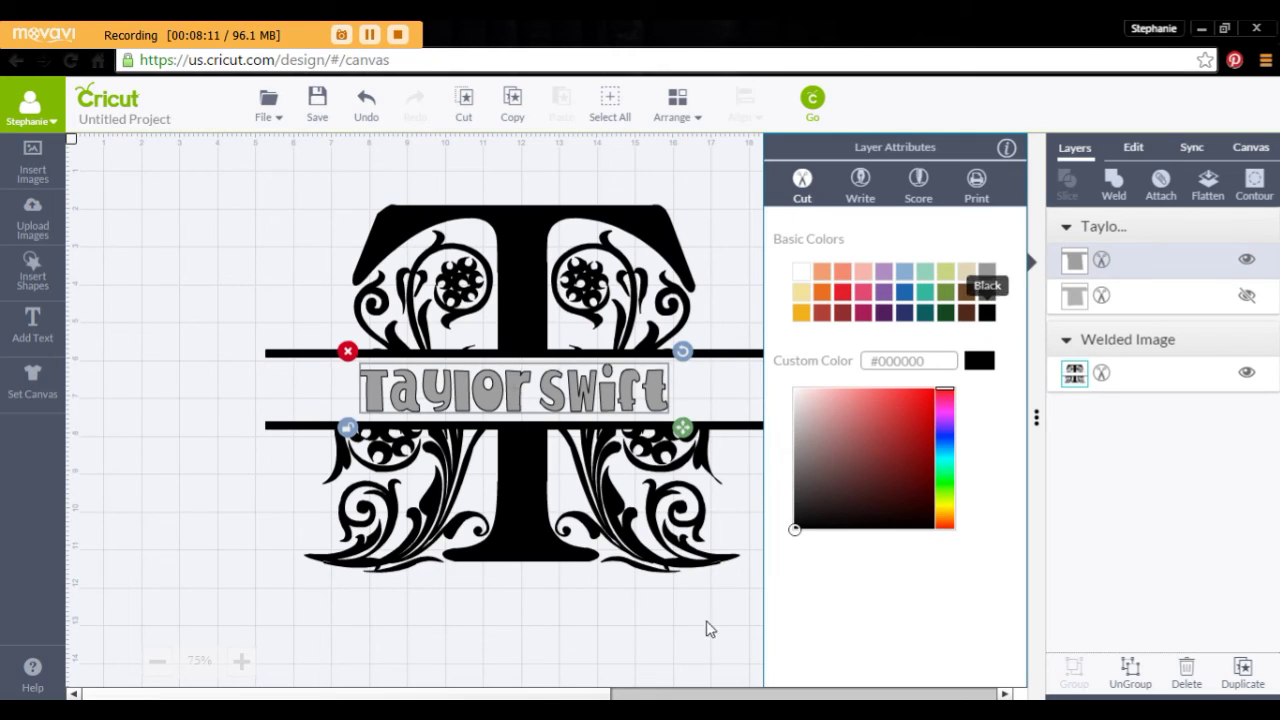
Widen the "Taylor Swift" text slightly and center it horizontally with the welded monogram.
click(657, 400)
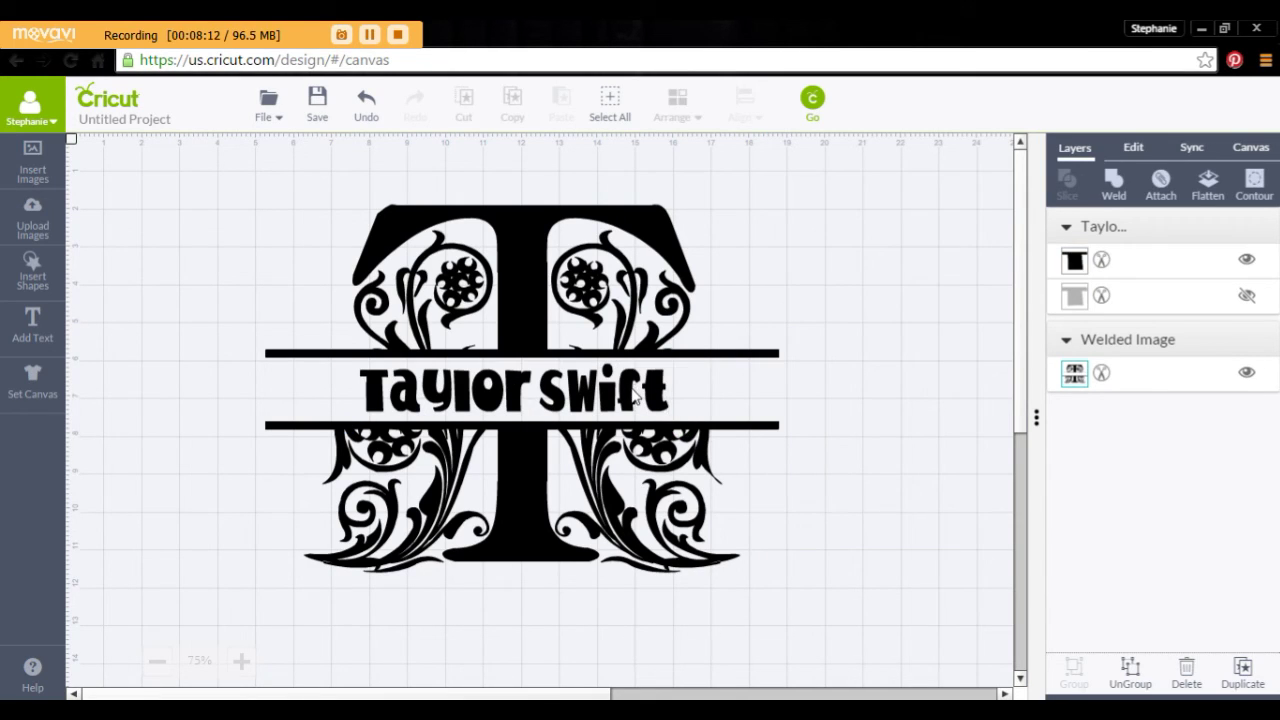
drag(684, 430, 660, 410)
click(602, 122)
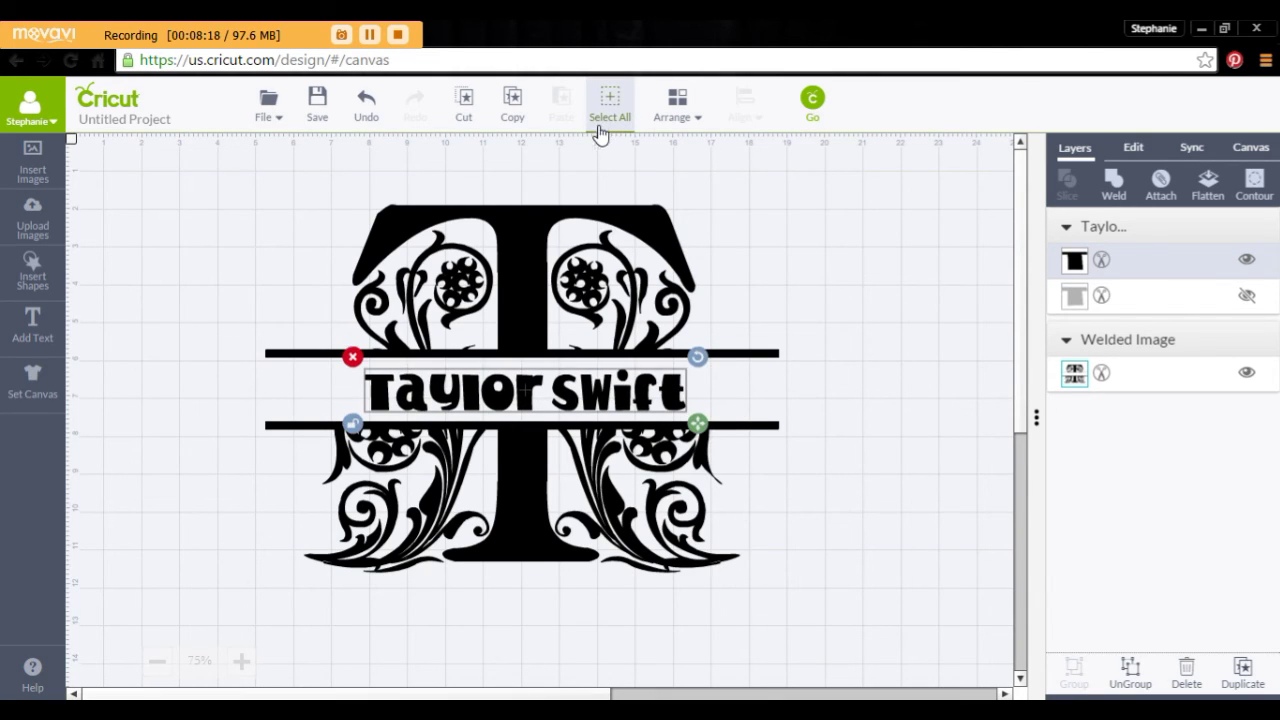
click(740, 113)
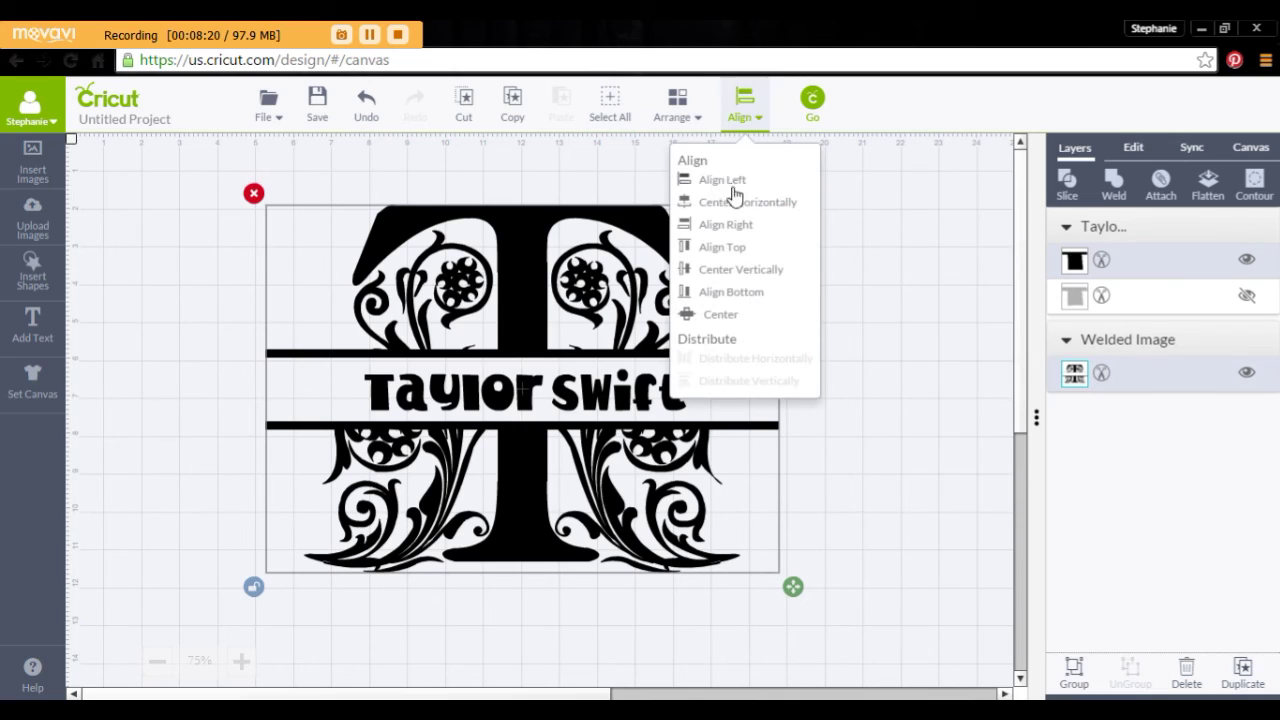
click(722, 316)
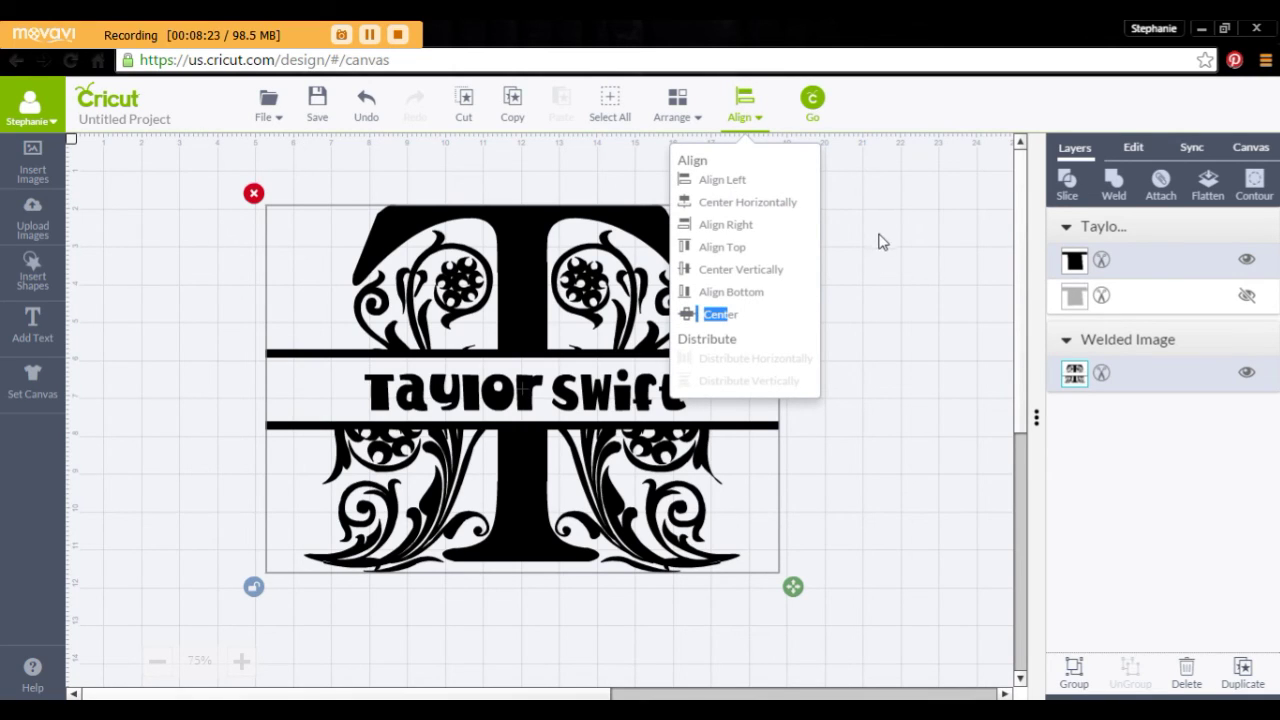
click(764, 206)
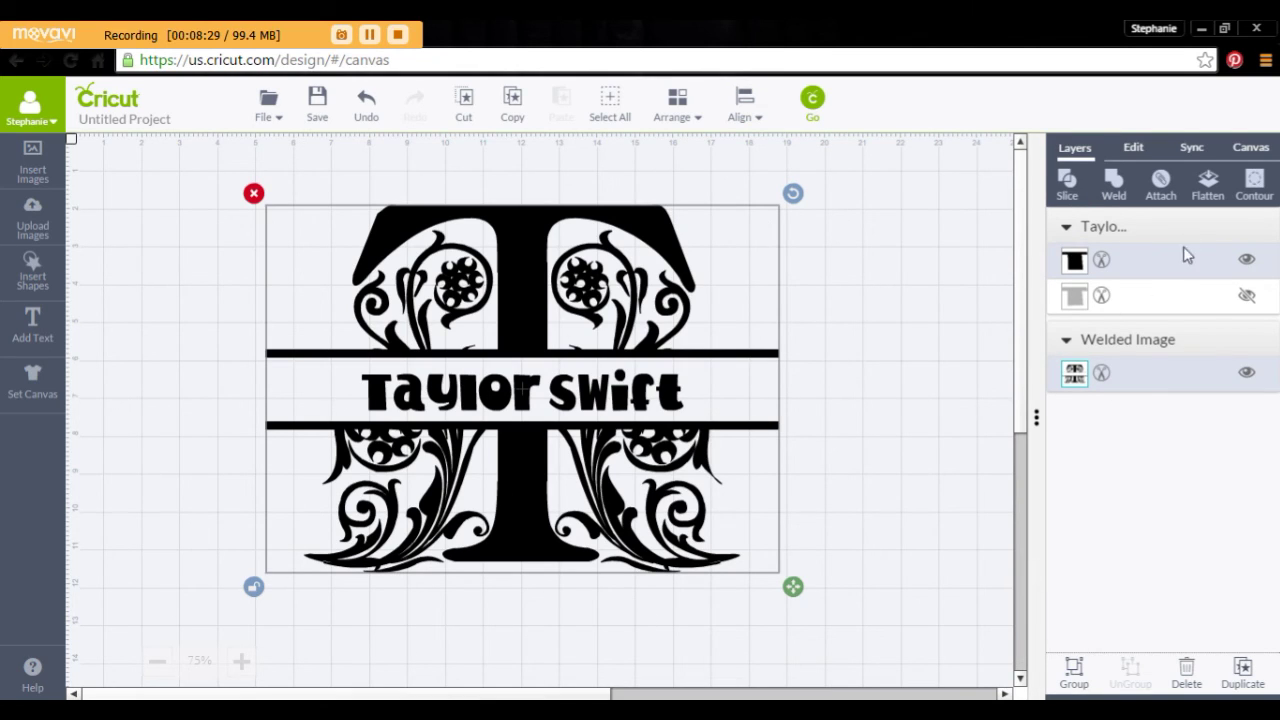
Attach the text and the monogram as one set and recolor both visible layers black.
click(1160, 188)
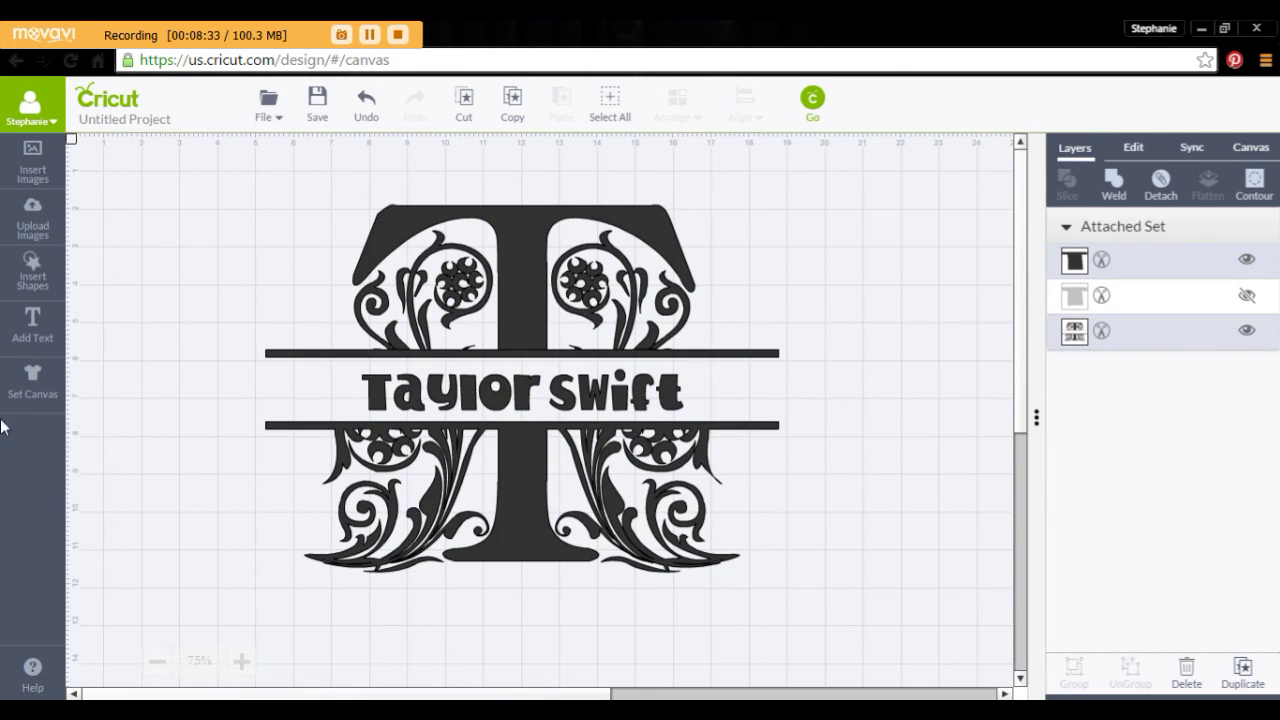
click(1102, 262)
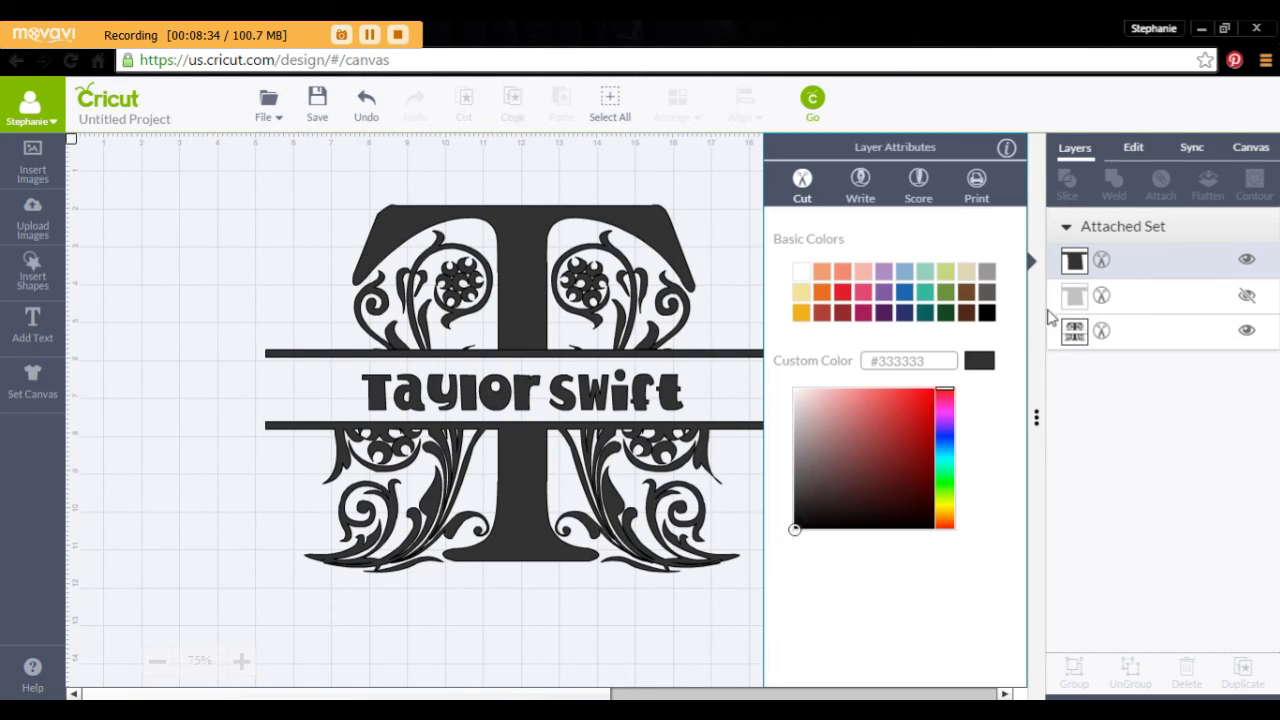
click(1075, 338)
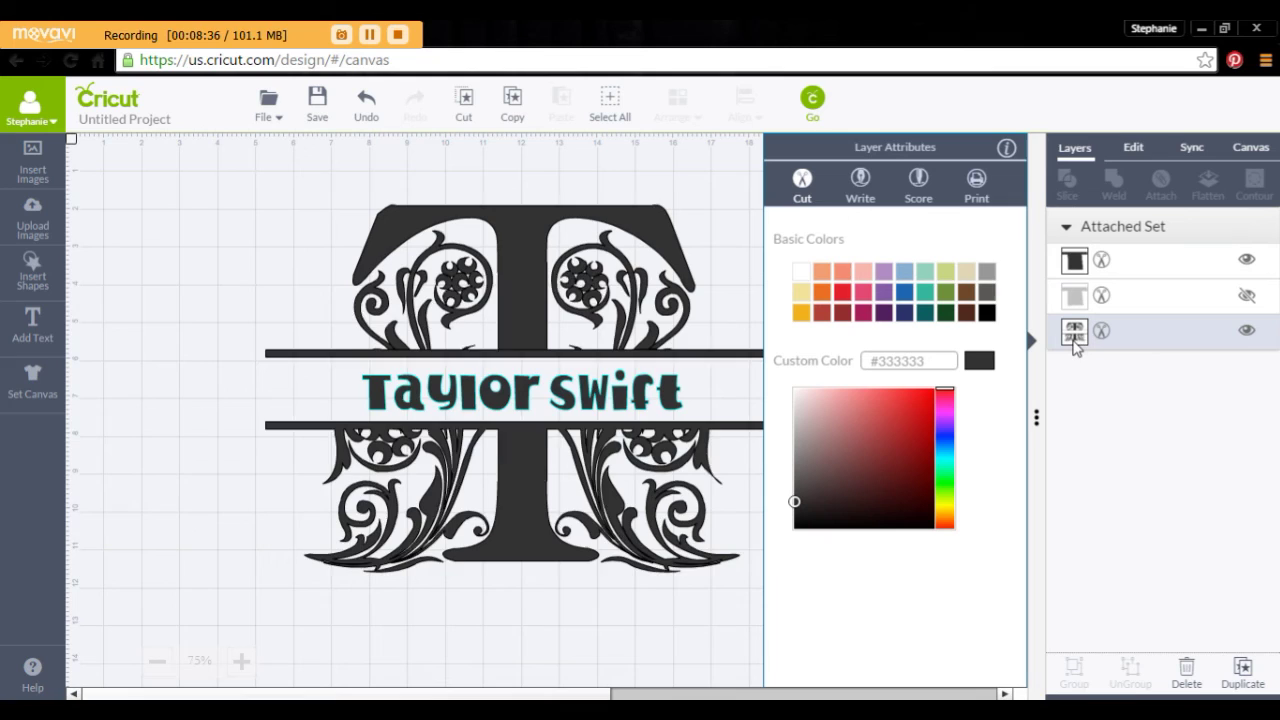
click(986, 313)
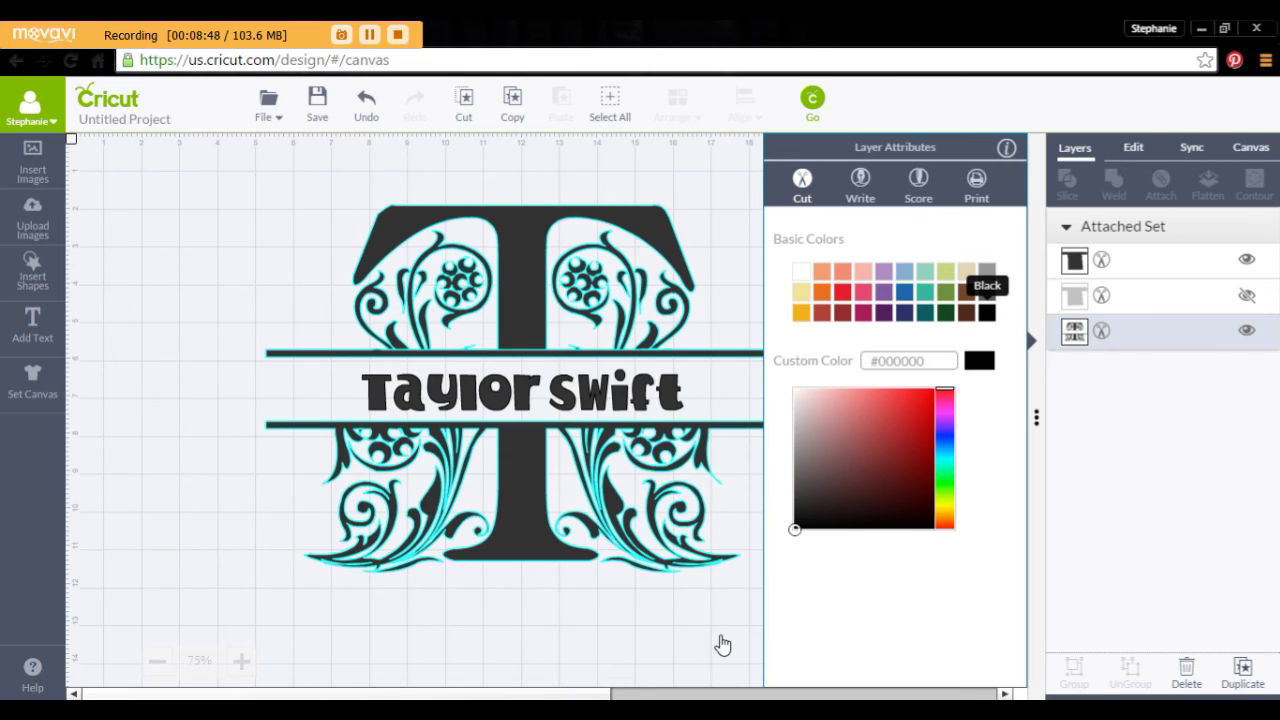
click(916, 180)
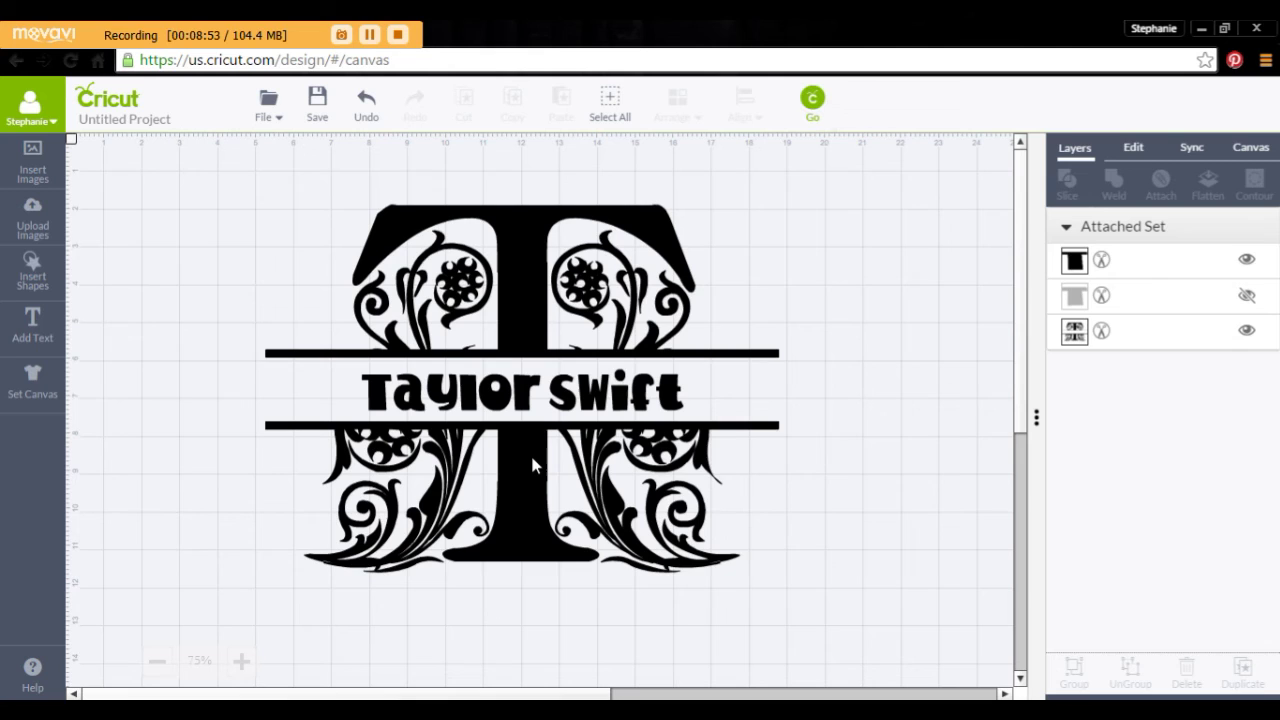
Unlock the attached monogram's proportions and shrink it to about 10 in wide.
click(567, 464)
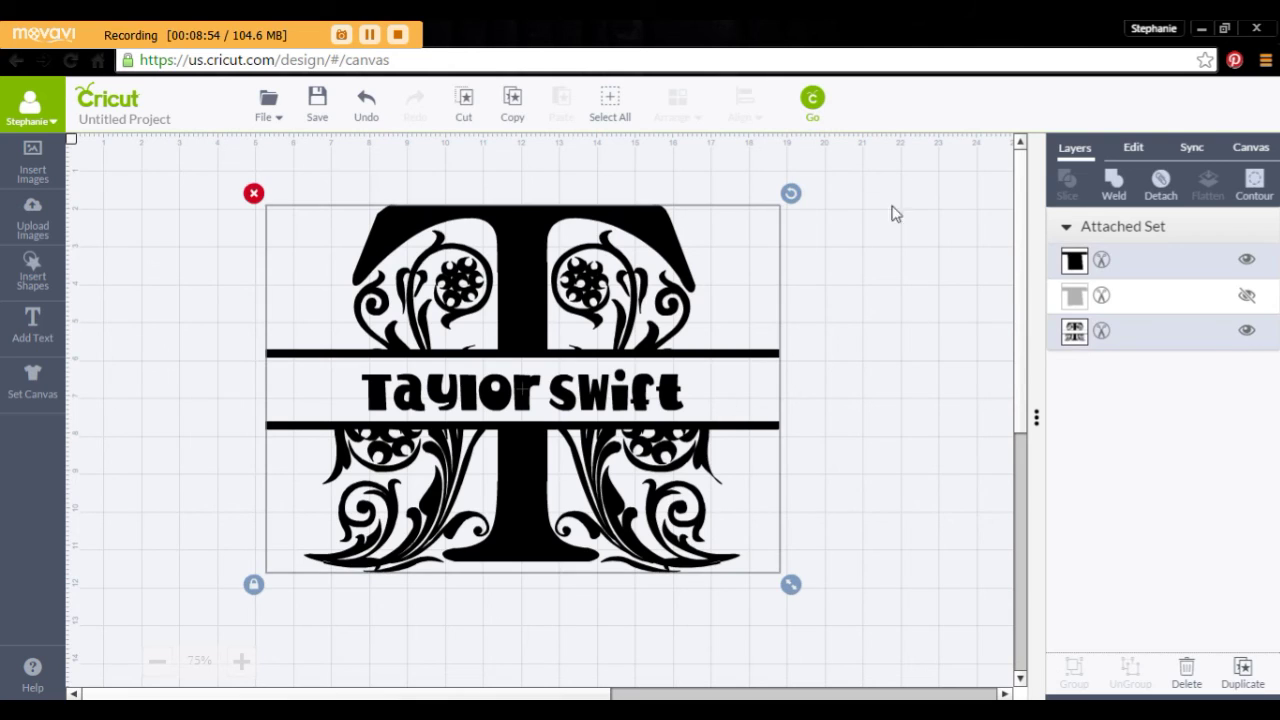
click(254, 585)
drag(789, 588, 657, 509)
click(241, 661)
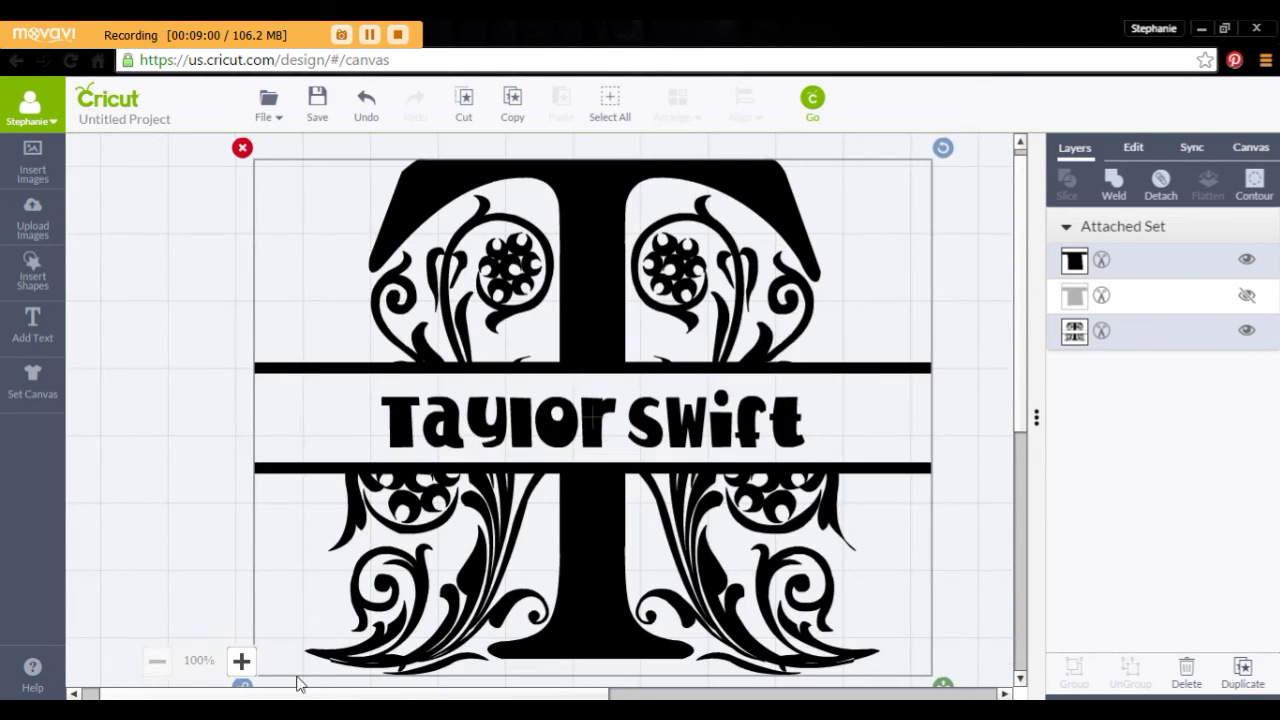
Preview the attached design's cut layout on the 12x12 mat and return to the canvas.
click(952, 332)
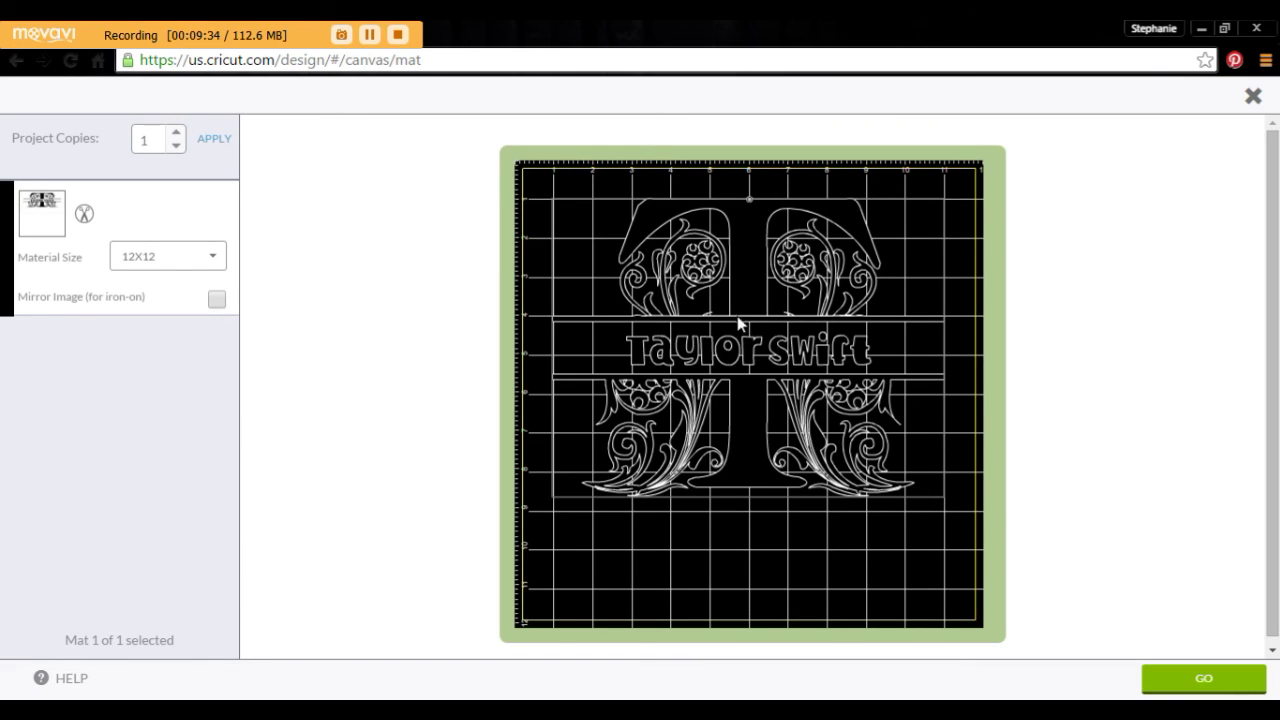
click(1253, 97)
Move the attached monogram to about X 4.48 in, Y 0.7 in on the canvas and nudge it slightly to the right.
drag(620, 484, 578, 468)
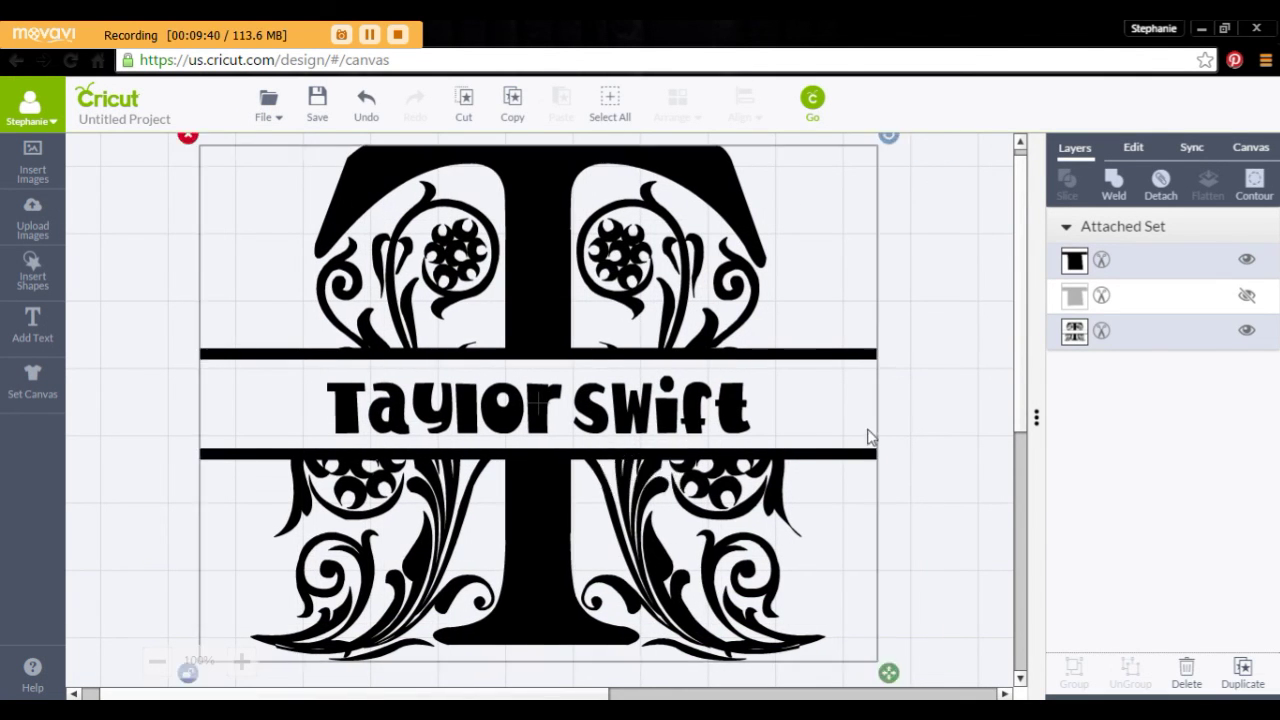
scroll(860, 433, up, 2)
drag(563, 545, 648, 518)
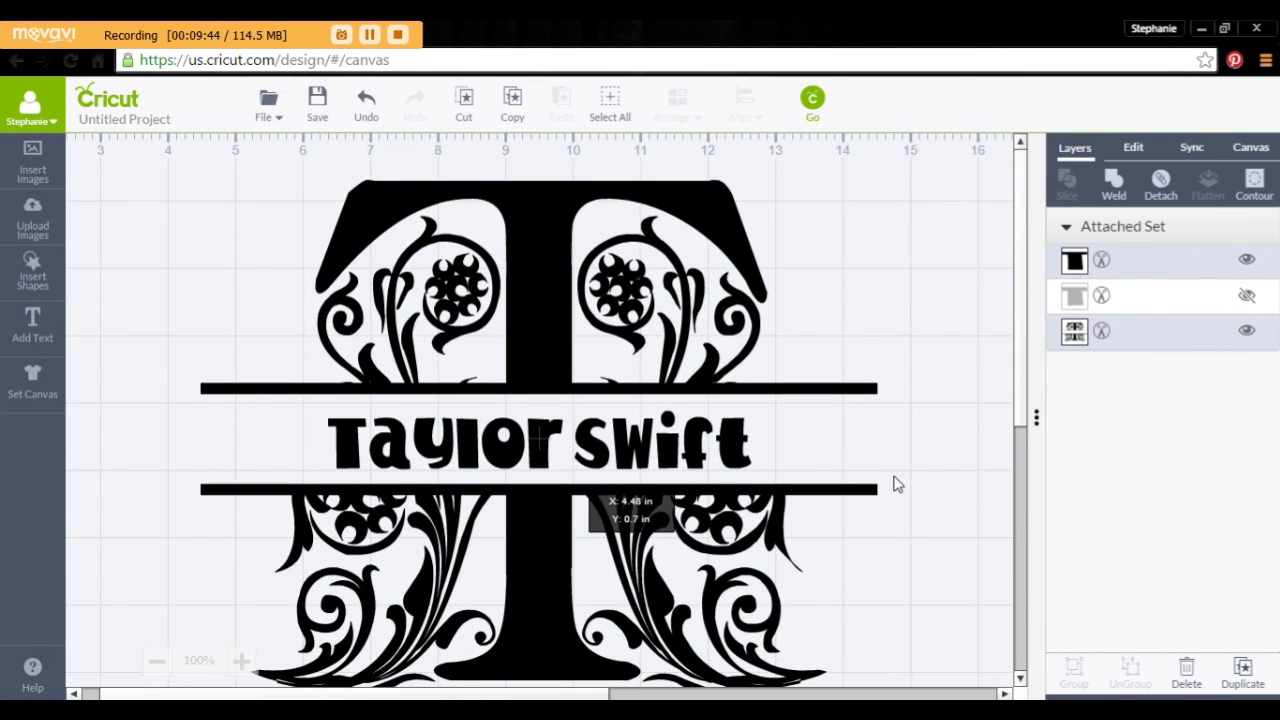
drag(897, 484, 895, 484)
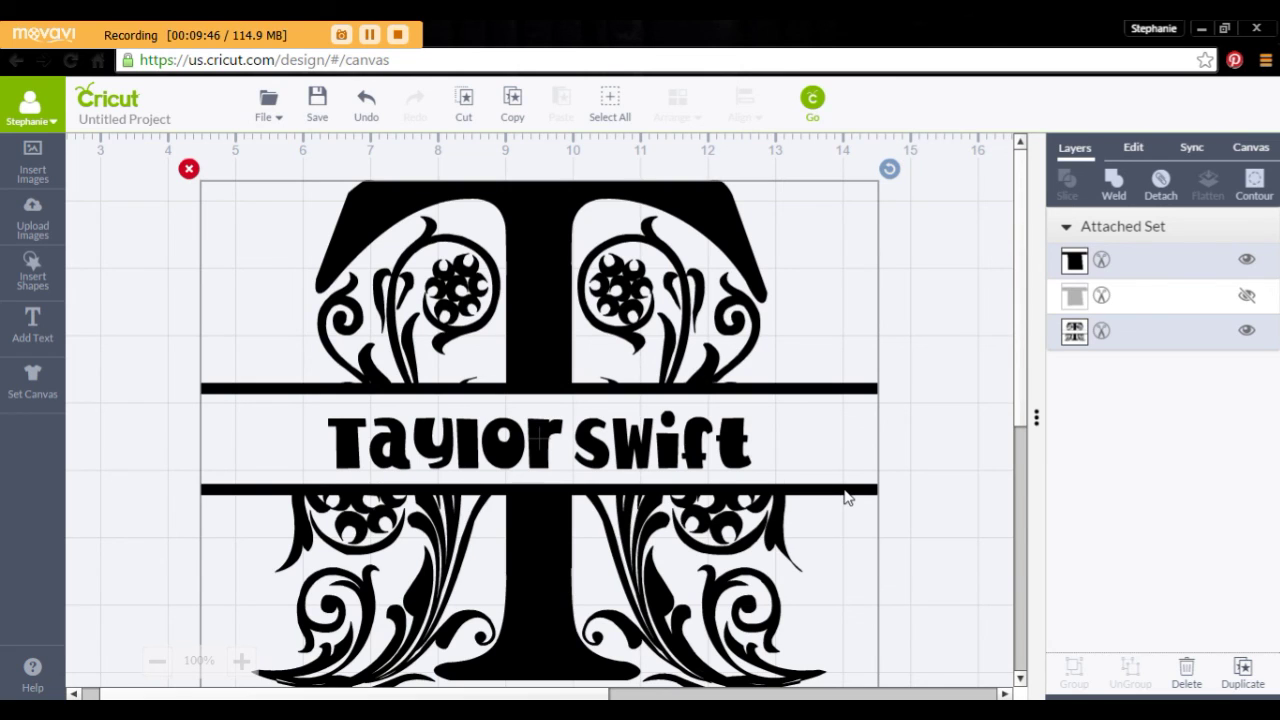
scroll(886, 480, down, 2)
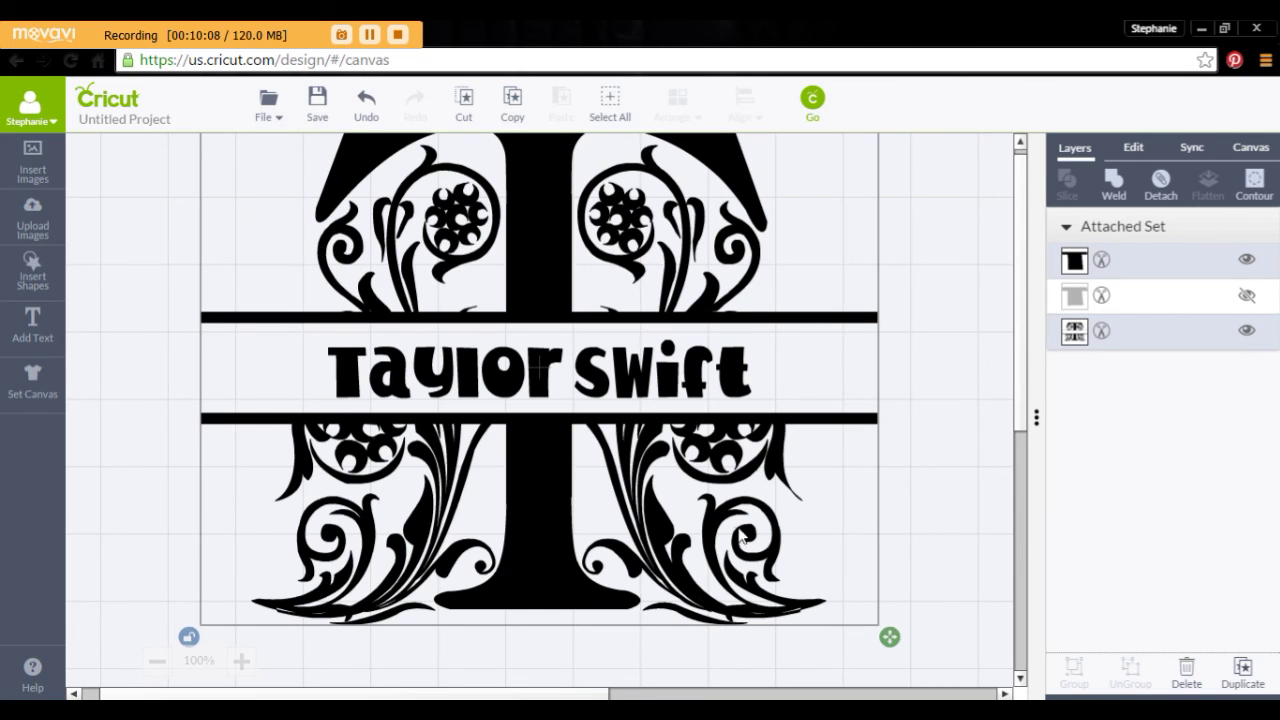
scroll(620, 445, up, 2)
drag(615, 445, 615, 452)
drag(445, 219, 445, 219)
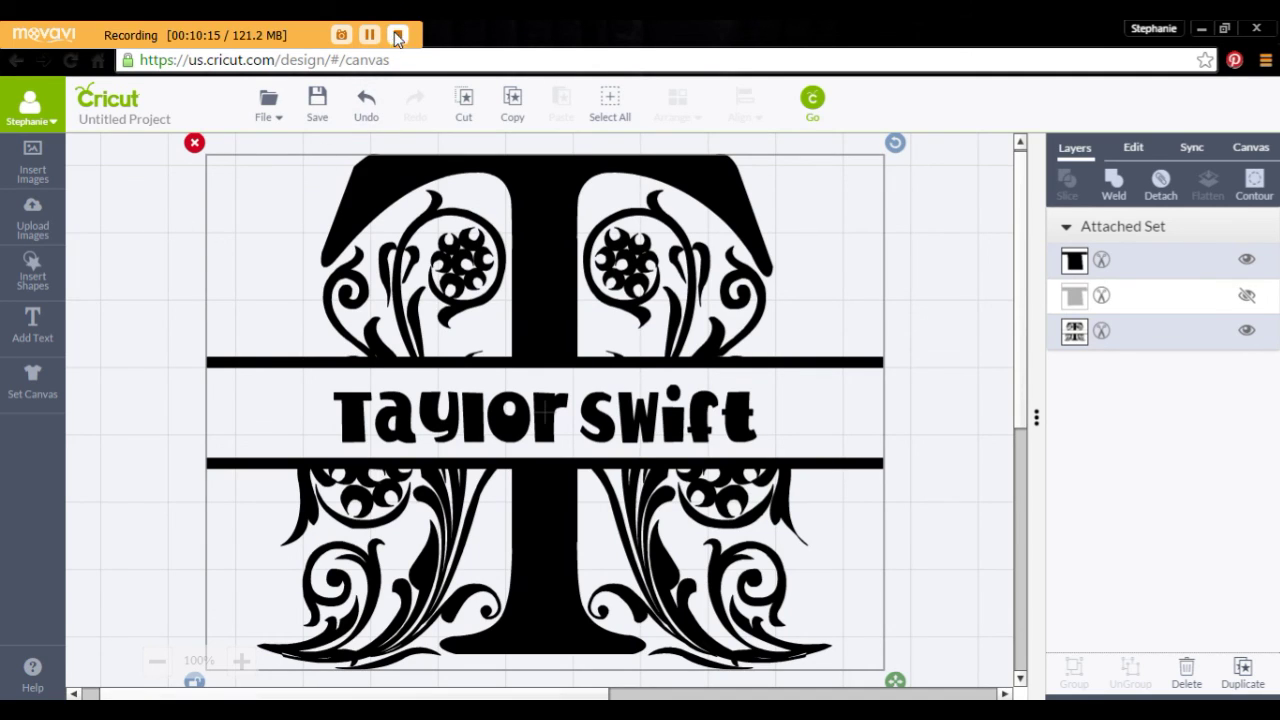
click(397, 35)
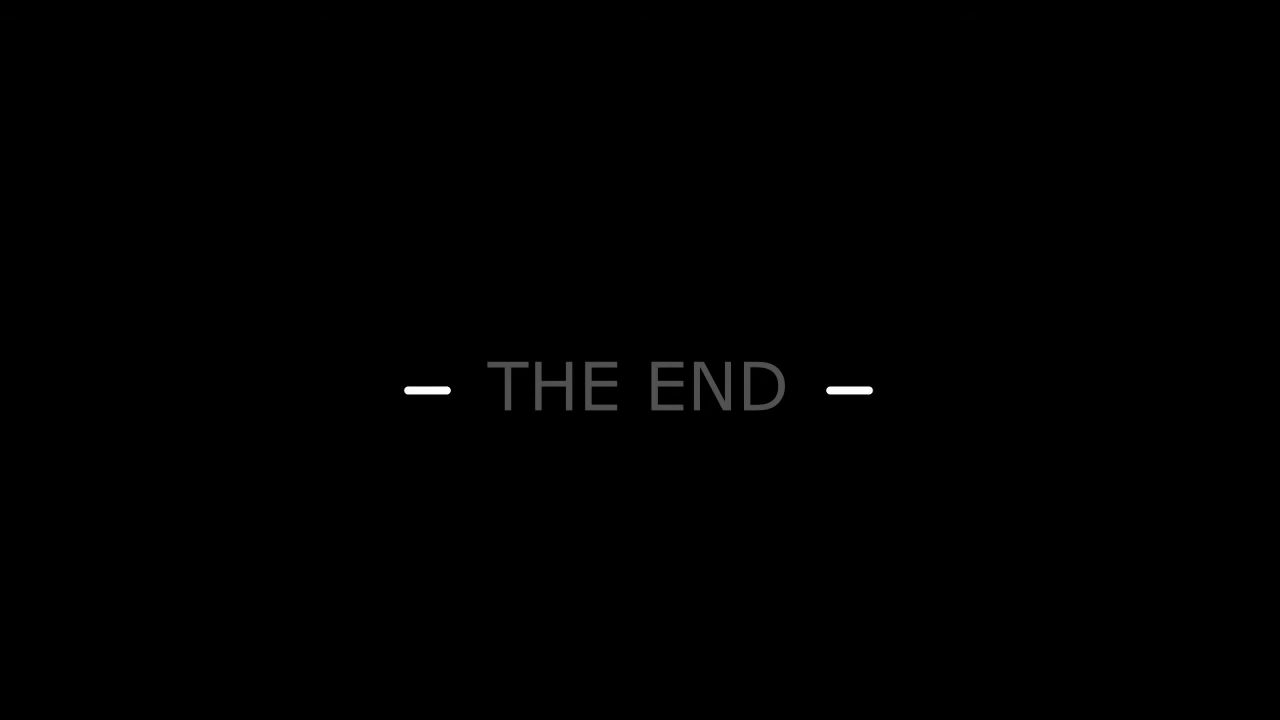